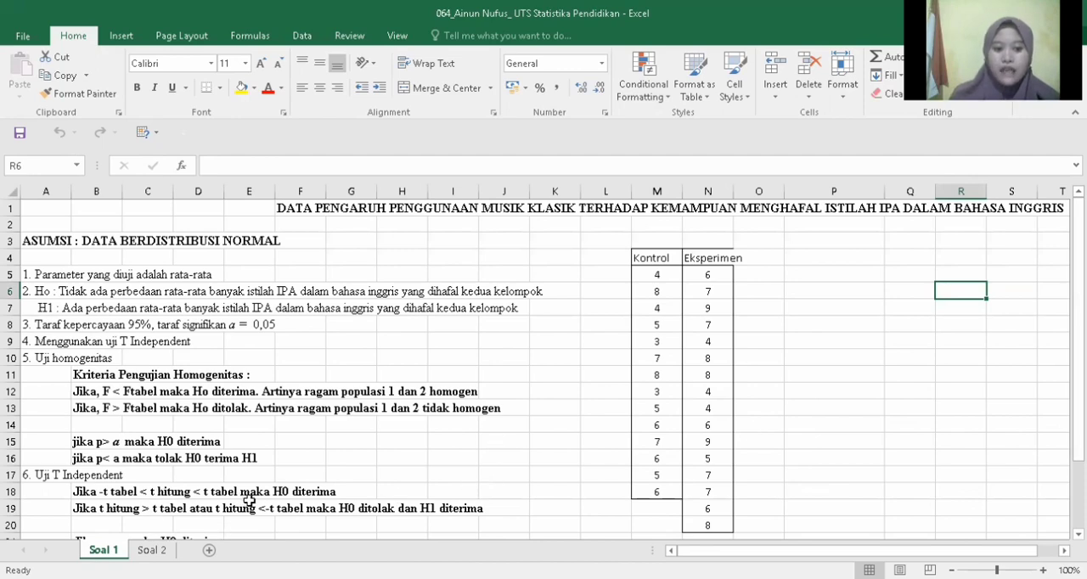
Step: Review the hypotheses and the homogeneity and independent t-test criteria on the Soal 1 sheet, down to the Kesimpulan row
key(Down)
key(Down)
key(Down)
key(Down)
key(Down)
key(Down)
key(Down)
key(Down)
key(Down)
key(Down)
key(Down)
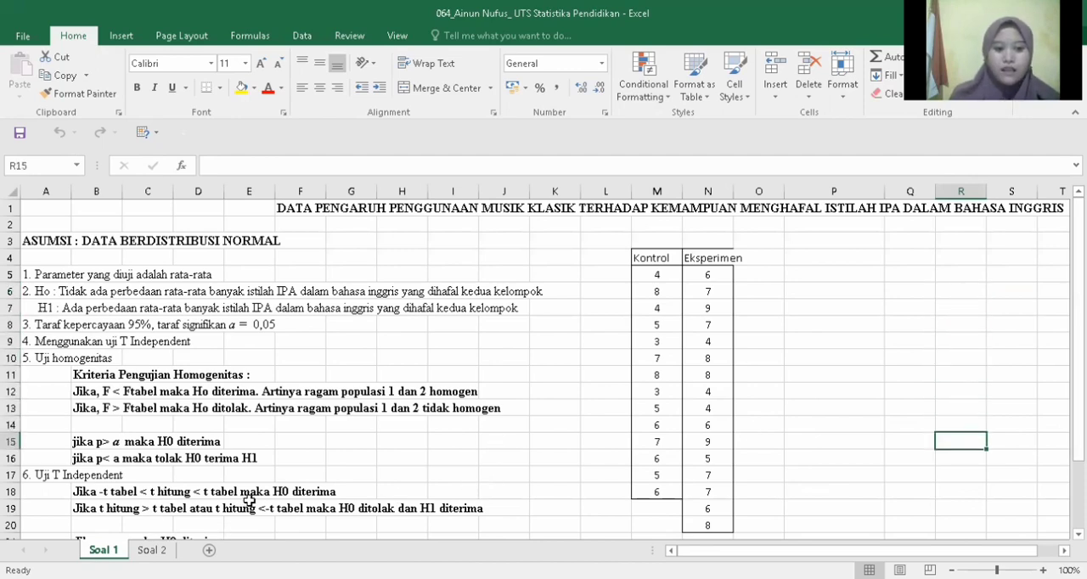
key(Down)
key(Down)
key(Down)
key(Down)
key(Down)
key(Down)
key(Down)
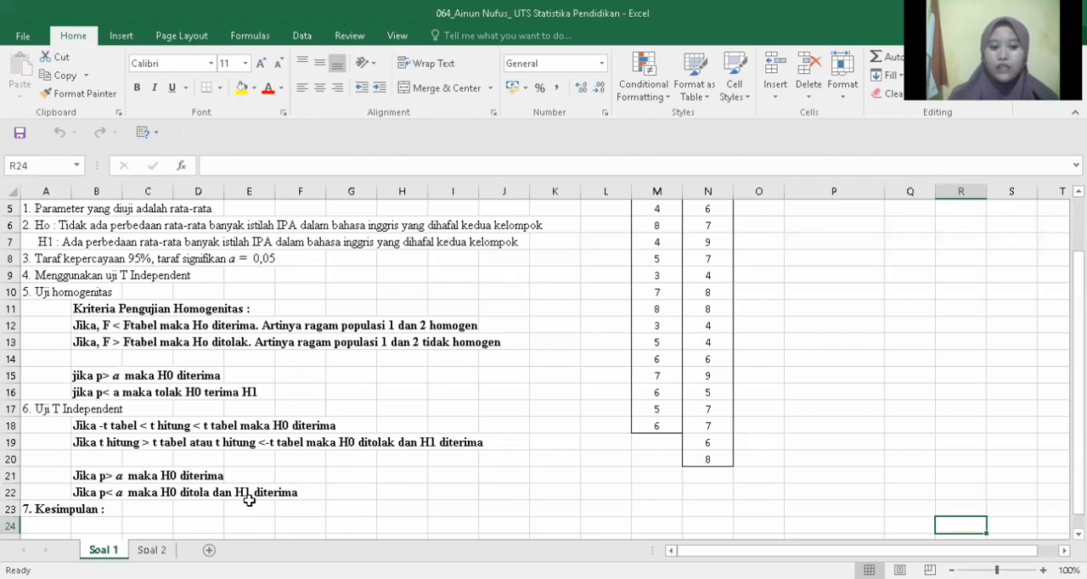
key(Up)
key(Up)
key(Up)
key(Up)
key(Up)
key(Up)
key(Up)
key(Up)
key(Up)
key(Up)
key(Up)
key(Up)
key(Up)
key(Up)
key(Up)
key(Up)
key(Up)
key(Up)
key(Up)
key(Up)
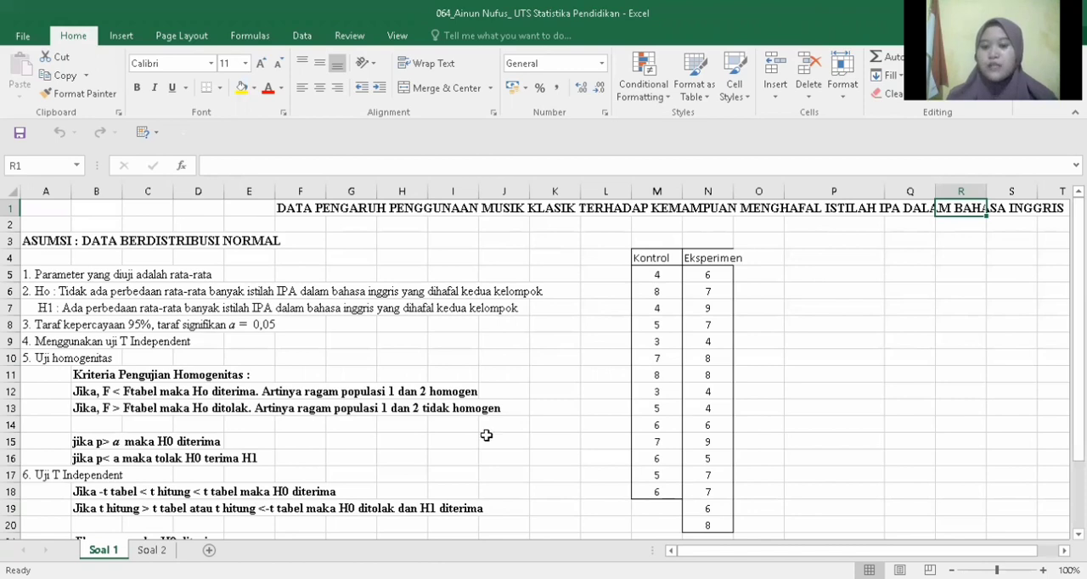
Step: Calculate the sample variance of the Kontrol data in cell P5 with VAR.S over M4:M18
click(806, 283)
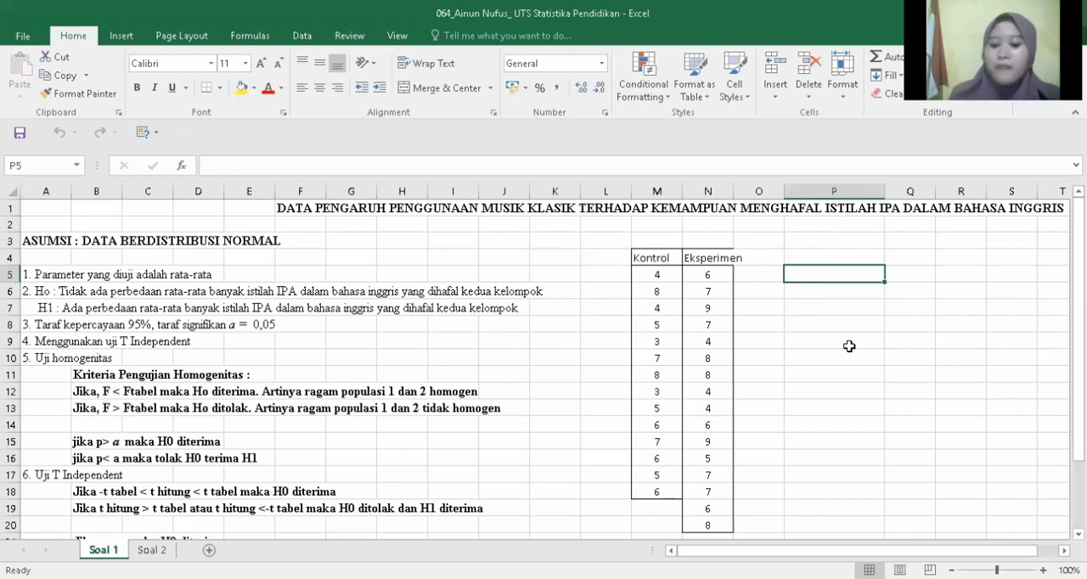
text(=V)
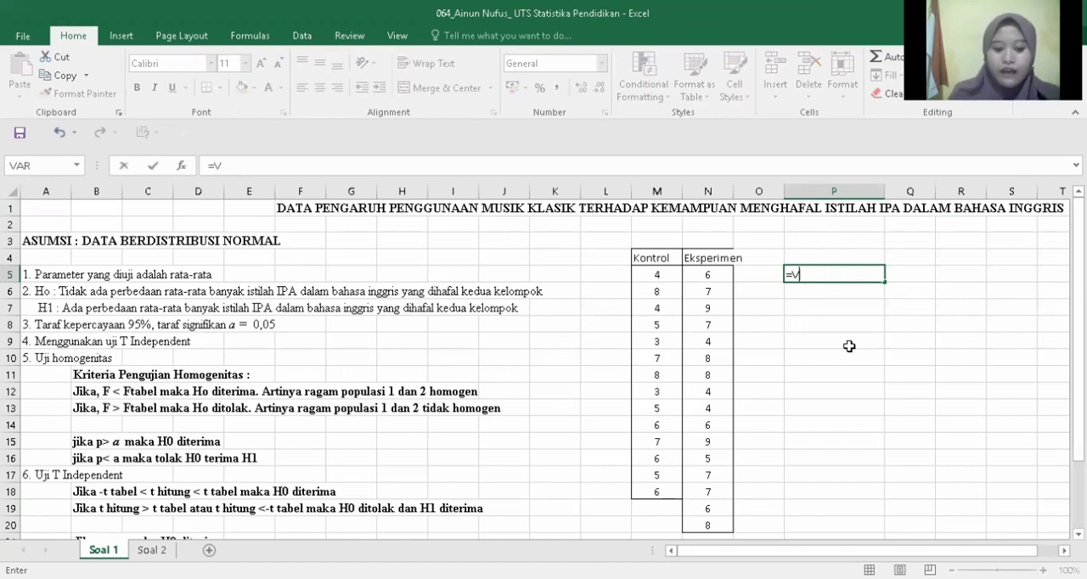
text(ar)
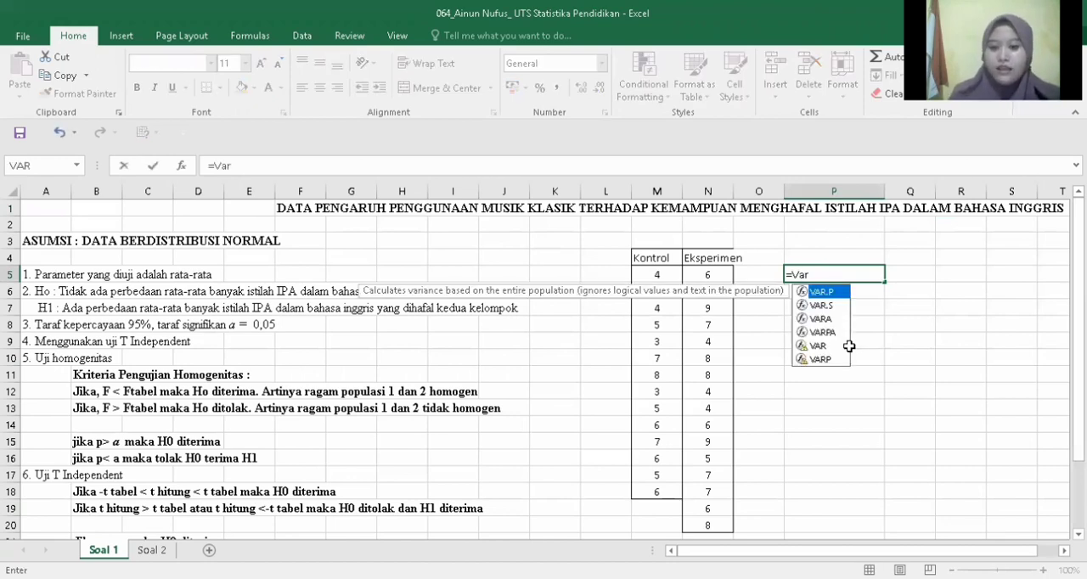
text(.s)
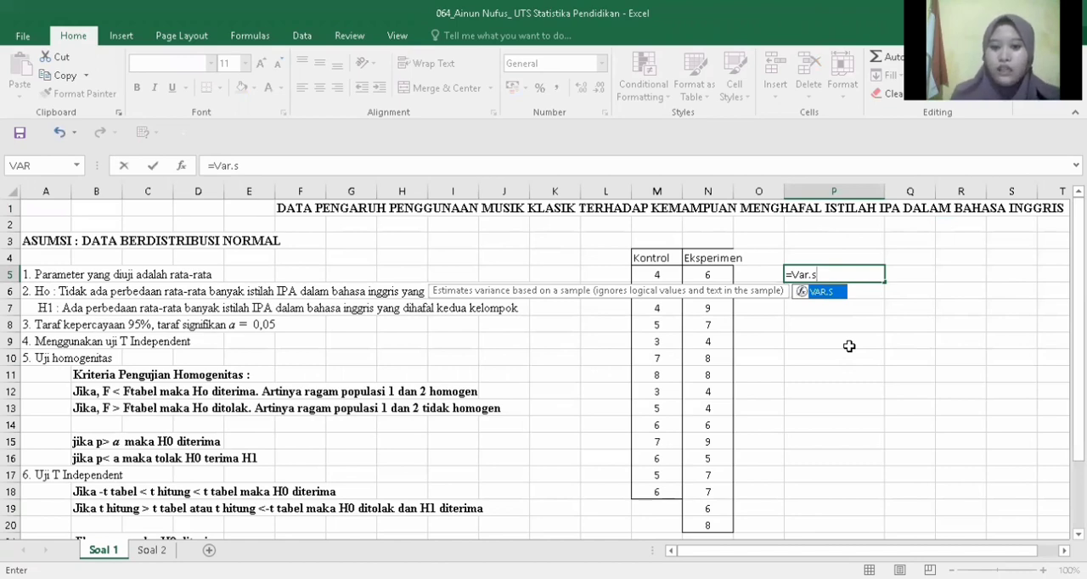
text(()
drag(651, 256, 666, 500)
key(Return)
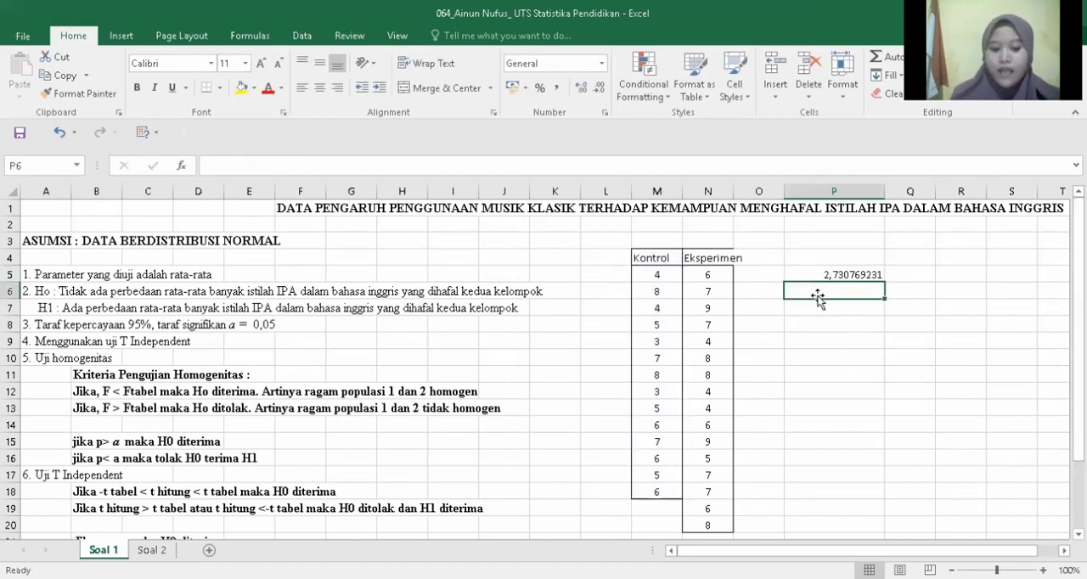
Step: Calculate the sample variance of the Eksperimen data in cell P6 with VAR.S over column N, from its header through row 20
text(=)
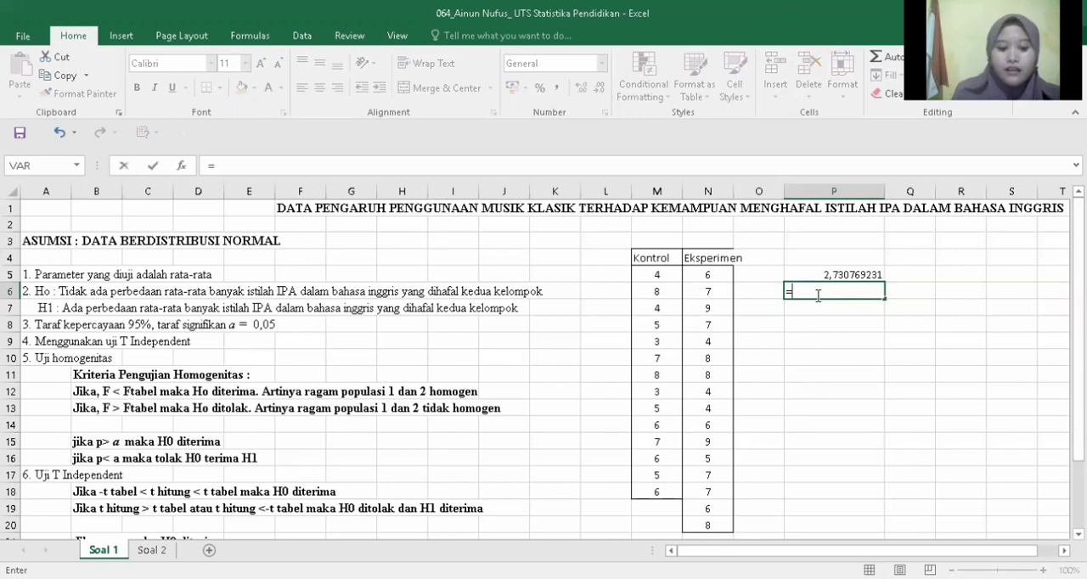
text(Var)
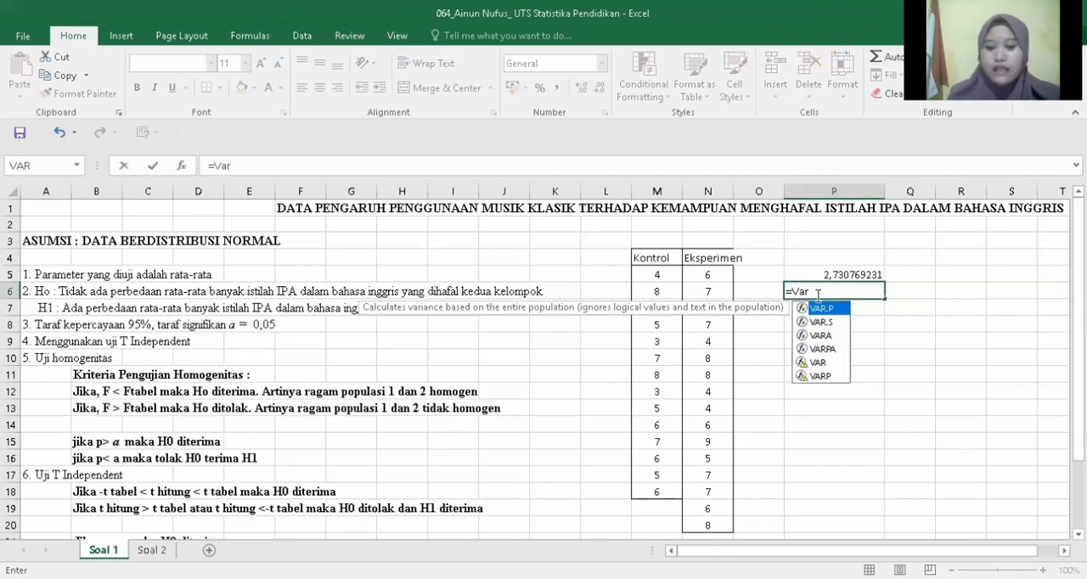
text(.s)
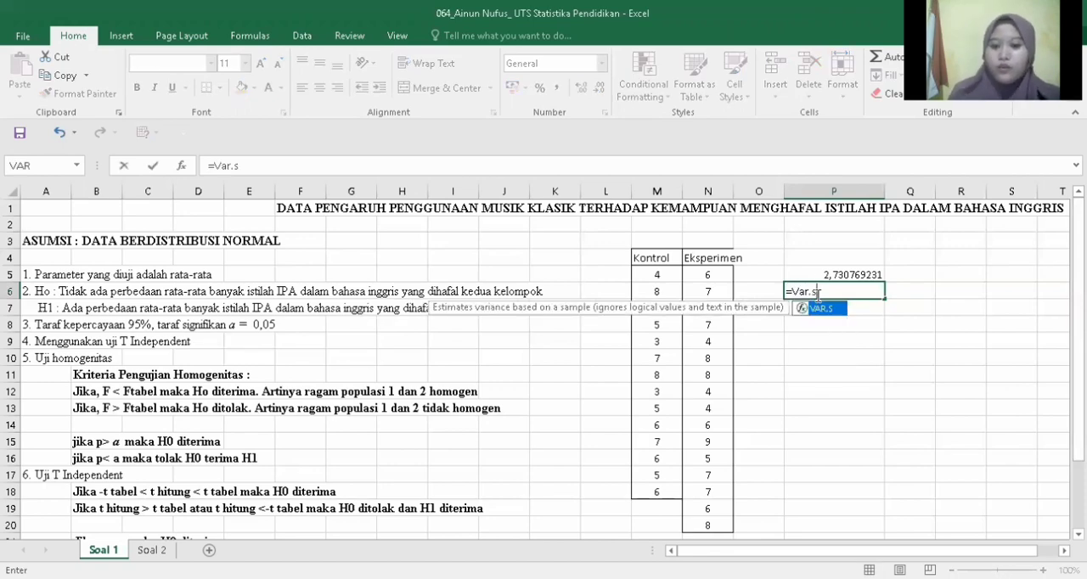
text(()
click(714, 256)
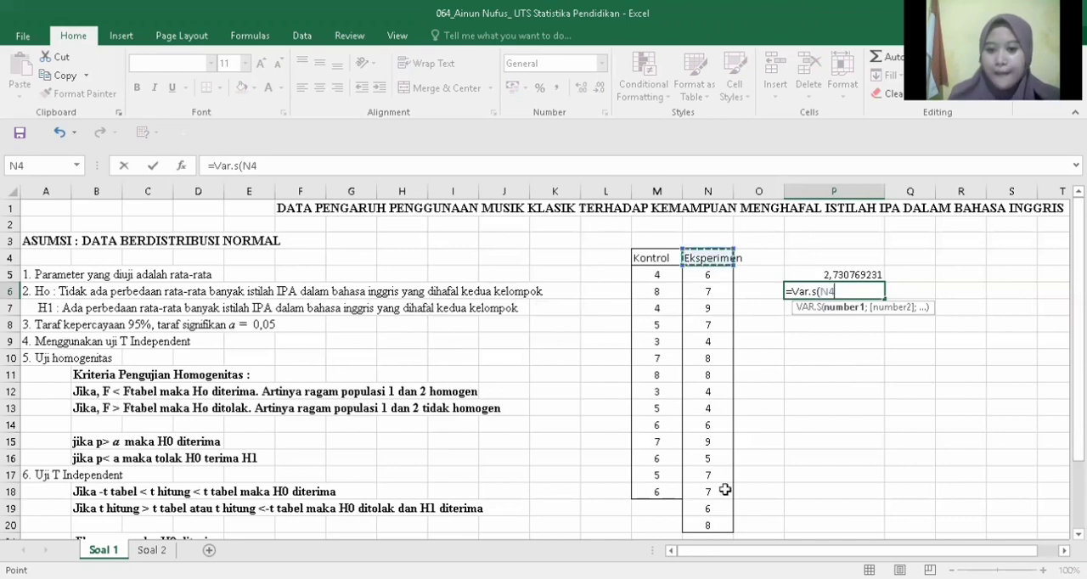
shift+click(721, 524)
key(Return)
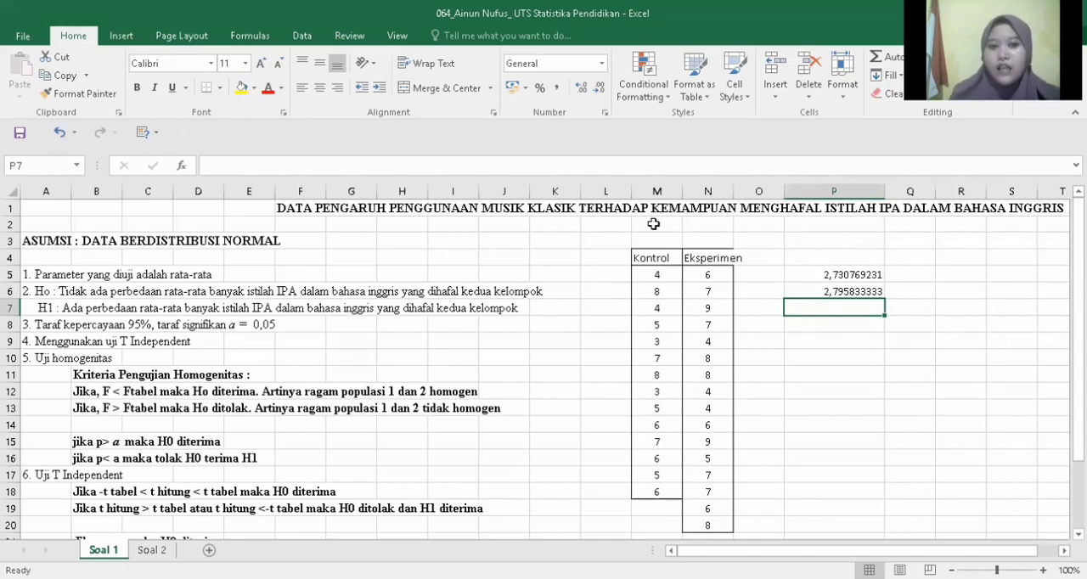
Step: Start the F-Test Two-Sample for Variances from the data analysis tools
click(301, 37)
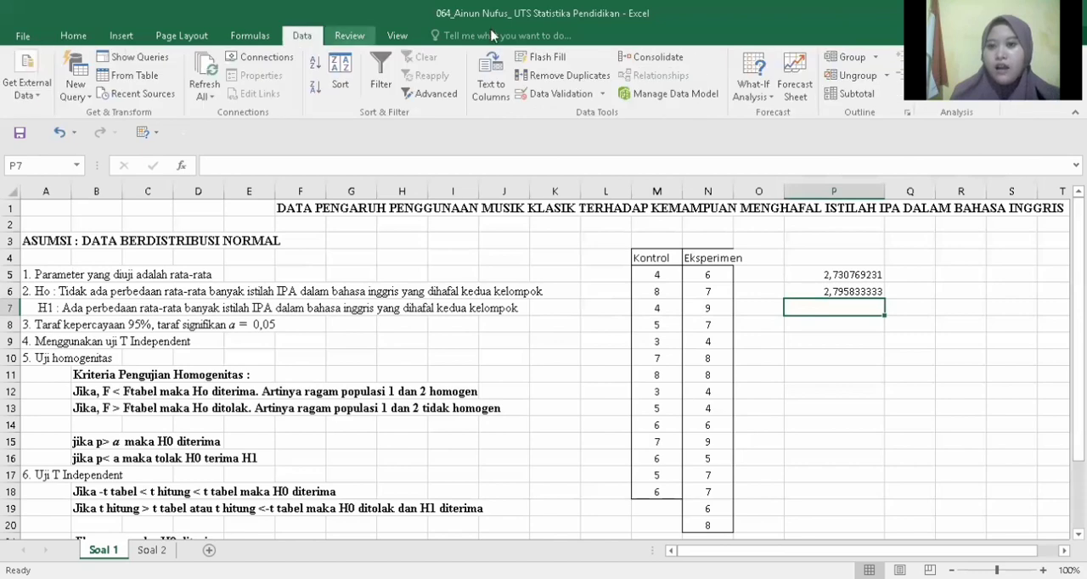
click(956, 57)
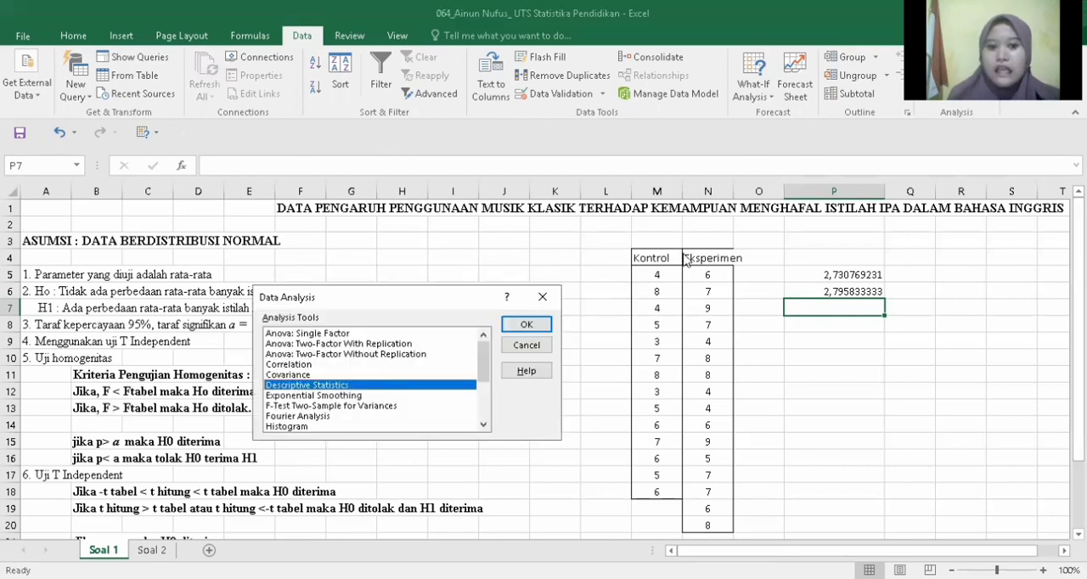
drag(483, 358, 484, 387)
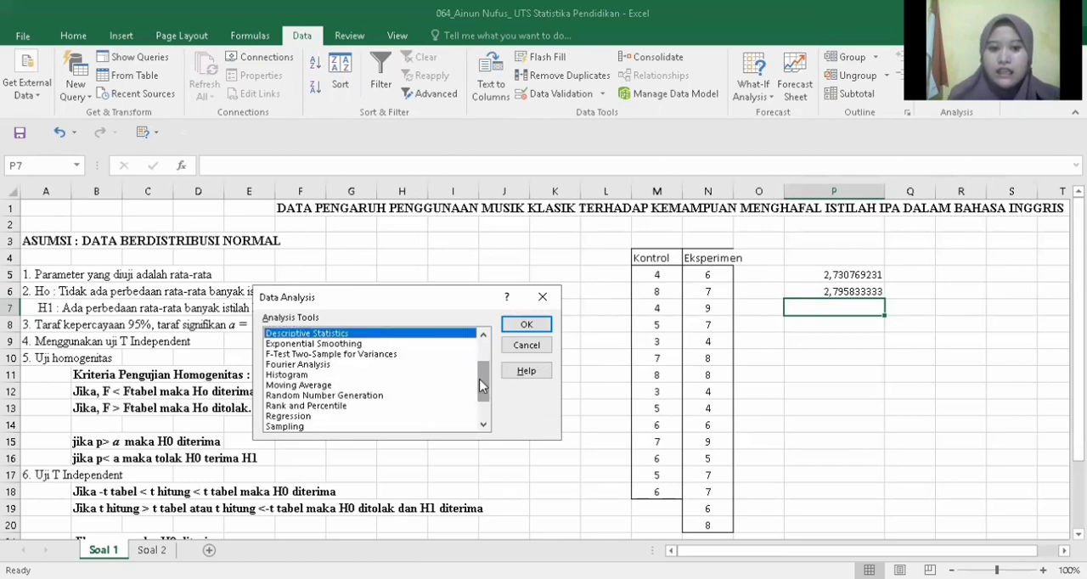
click(374, 354)
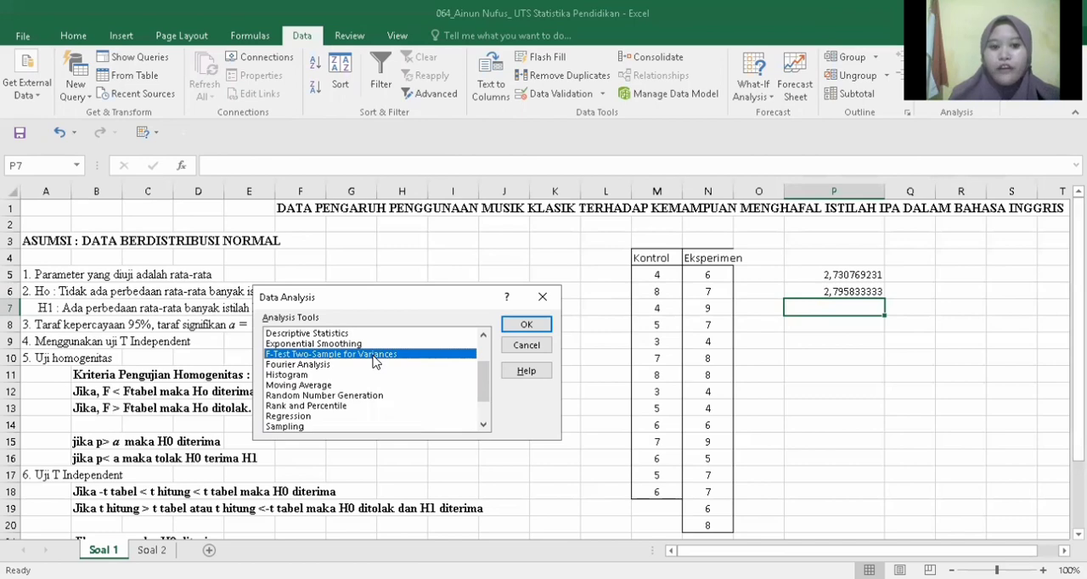
click(528, 328)
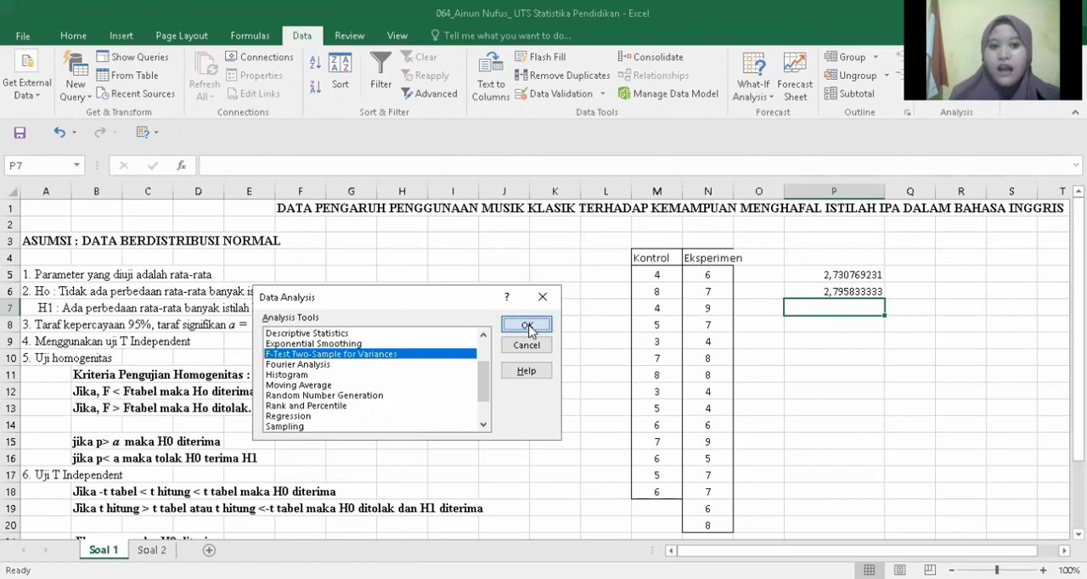
Step: Set the F-test's variable 1 range to N5:N20 and its variable 2 range to M4:M18
click(710, 268)
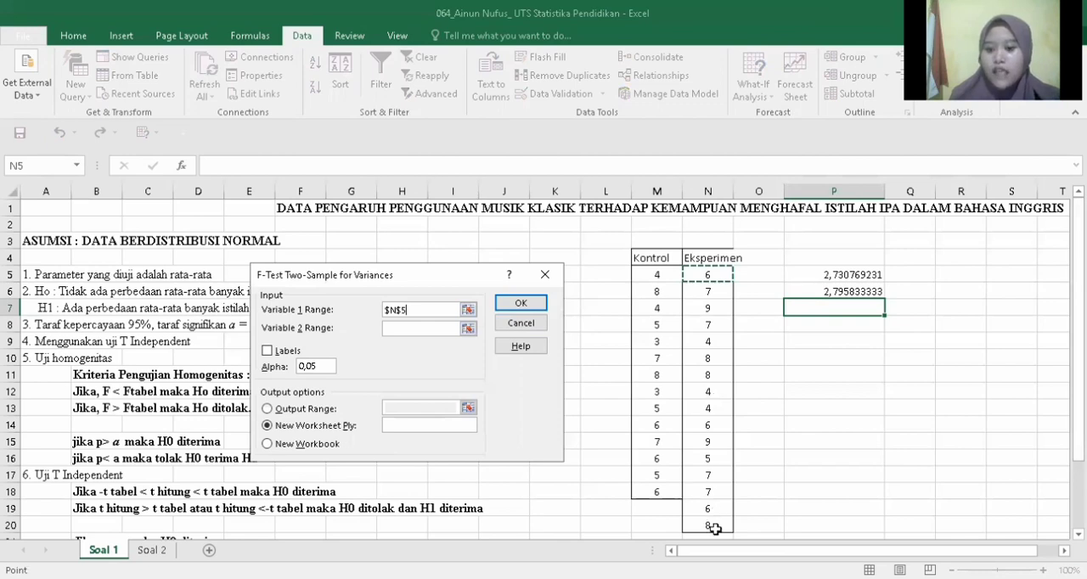
drag(715, 528, 713, 527)
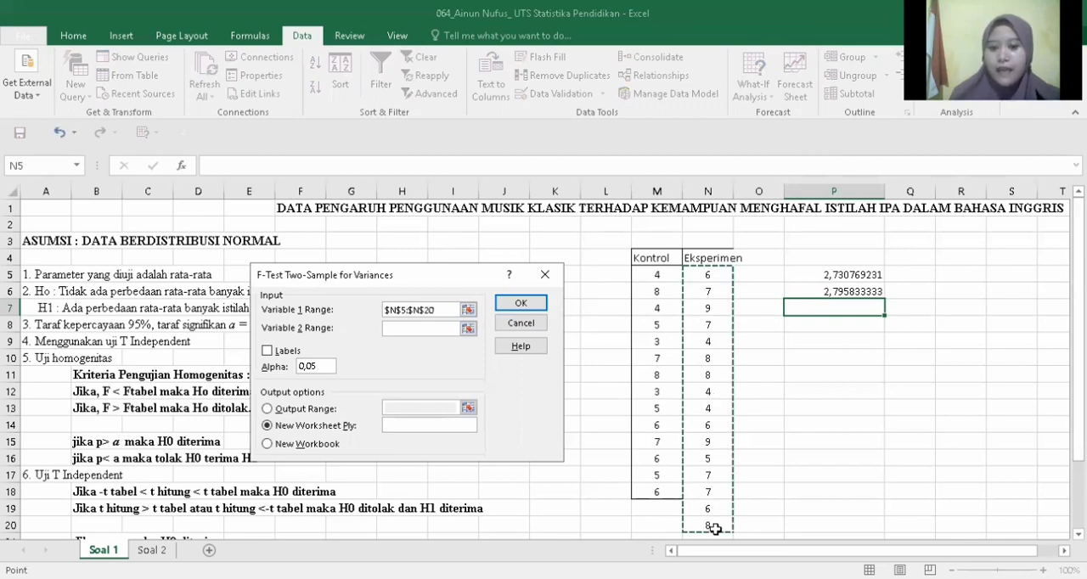
click(427, 329)
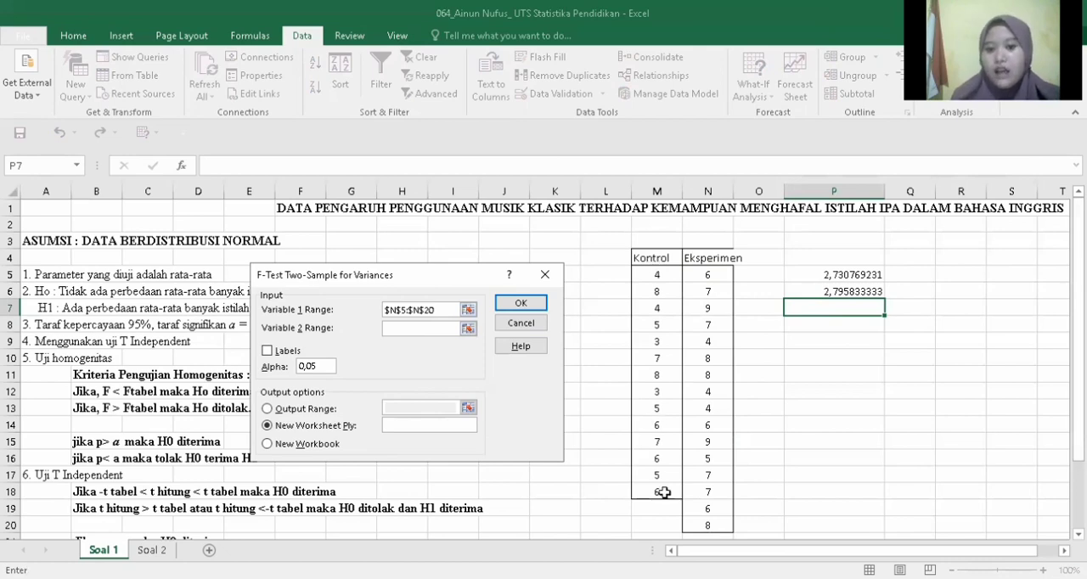
drag(656, 258, 663, 492)
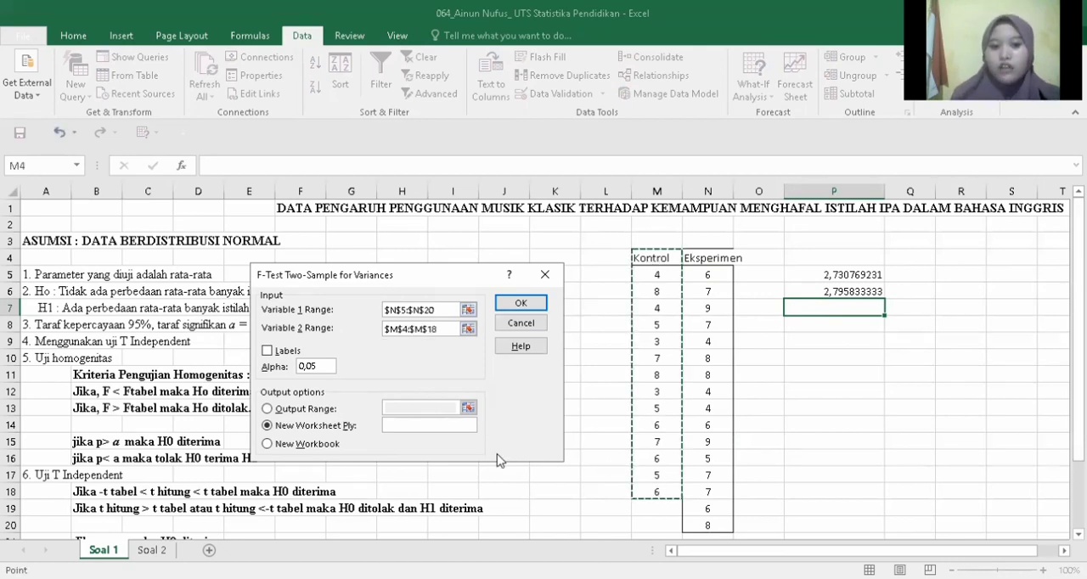
Step: Enable labels for the F-test, set the output range to cell P8 and run the analysis
click(267, 350)
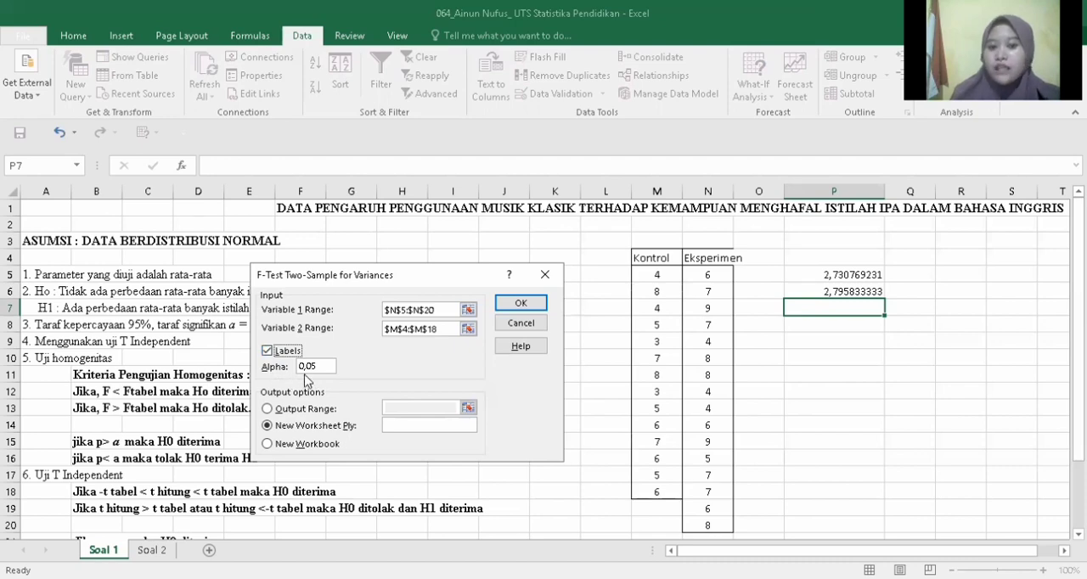
click(270, 407)
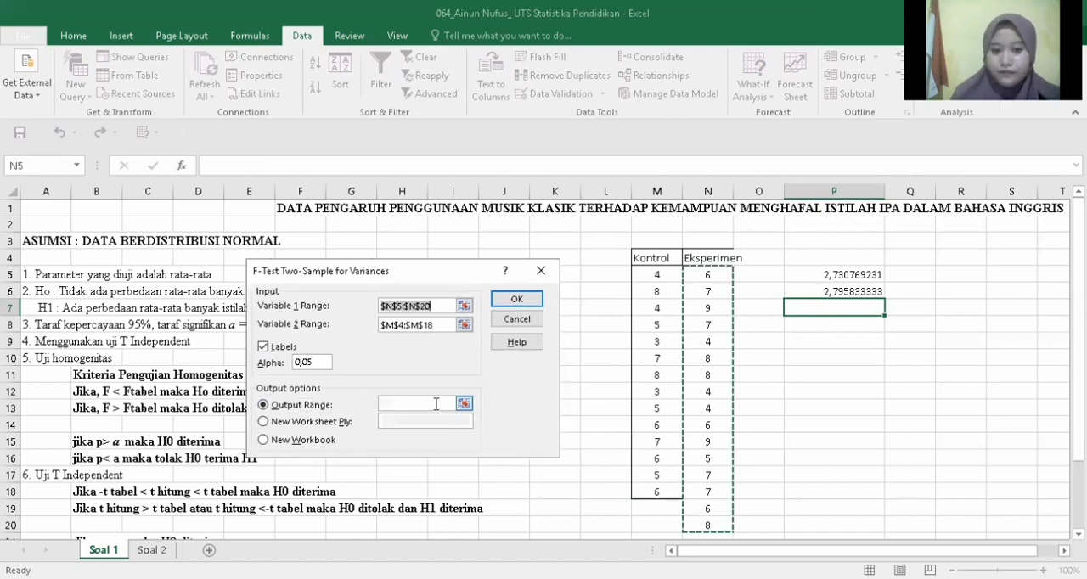
click(844, 328)
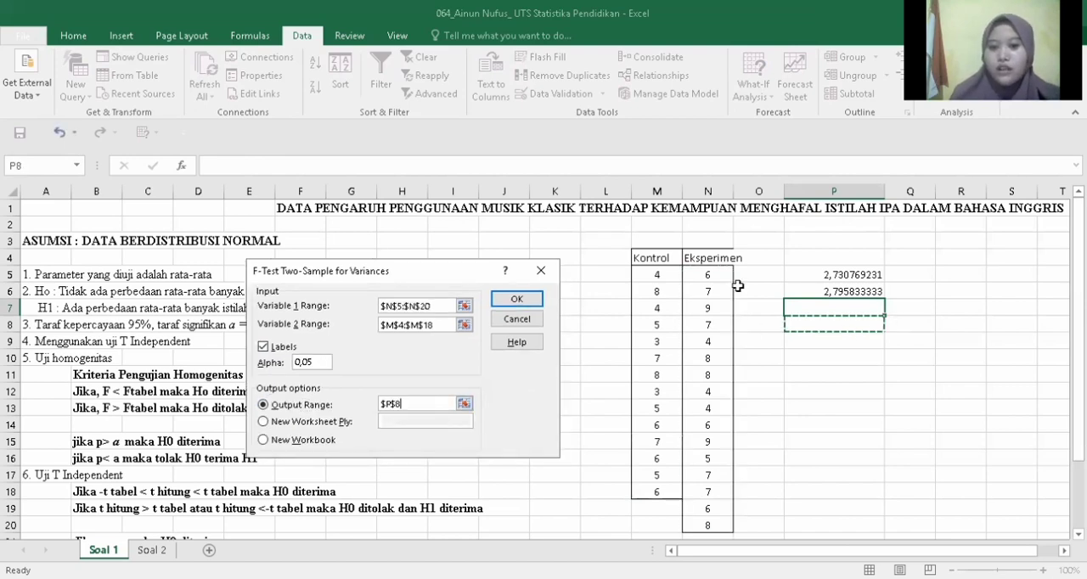
click(516, 298)
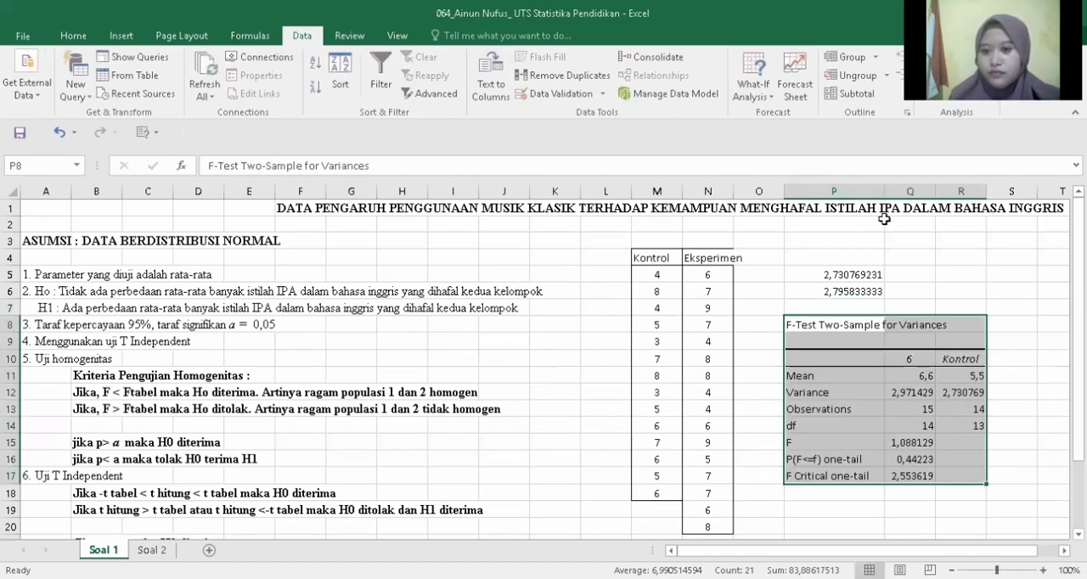
Step: Highlight the F value in Q15 and the F Critical one-tail value in Q17 with yellow fill
click(1078, 341)
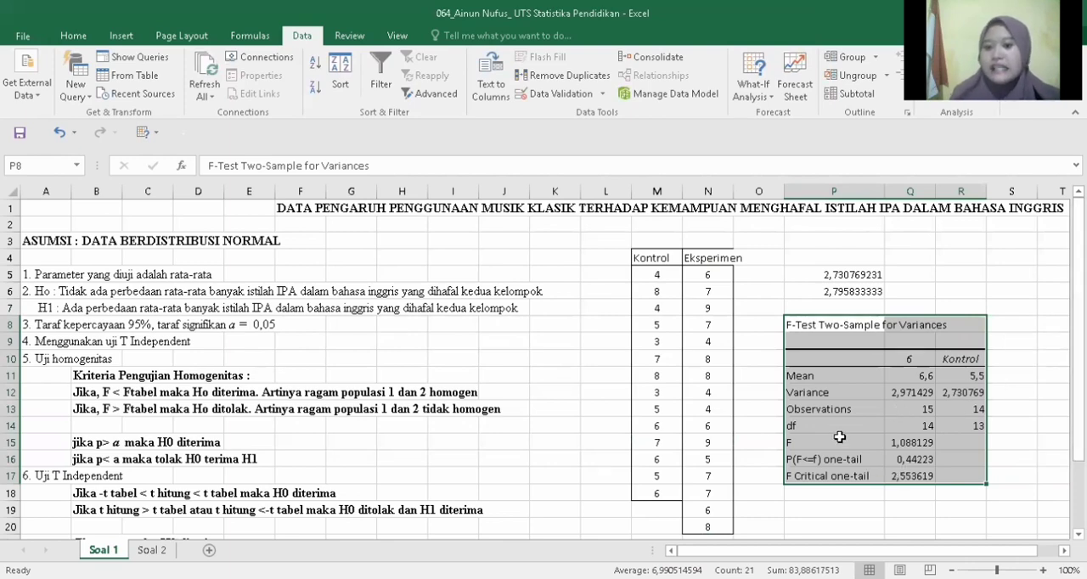
click(914, 443)
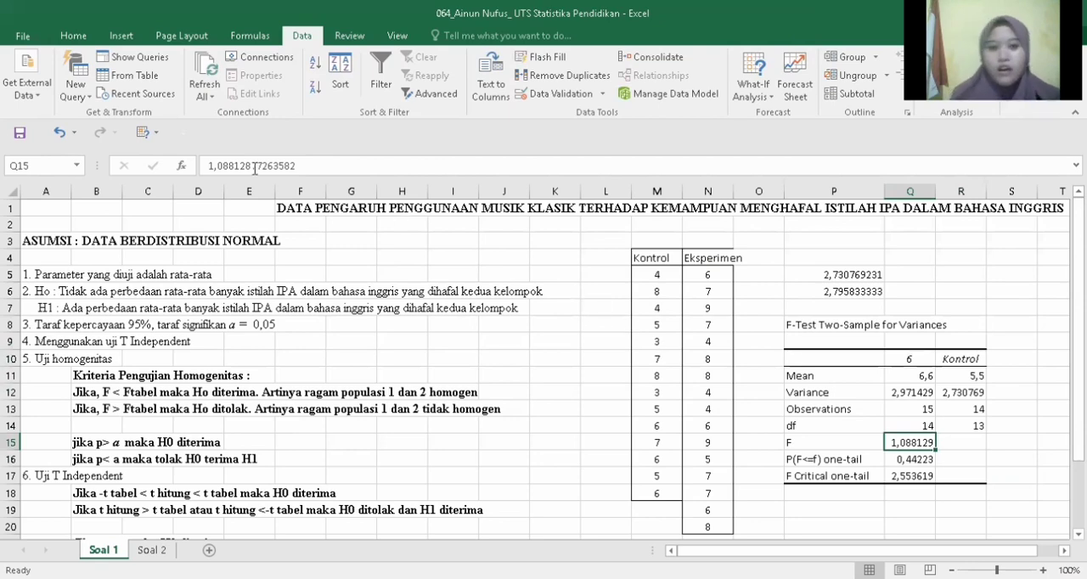
click(69, 35)
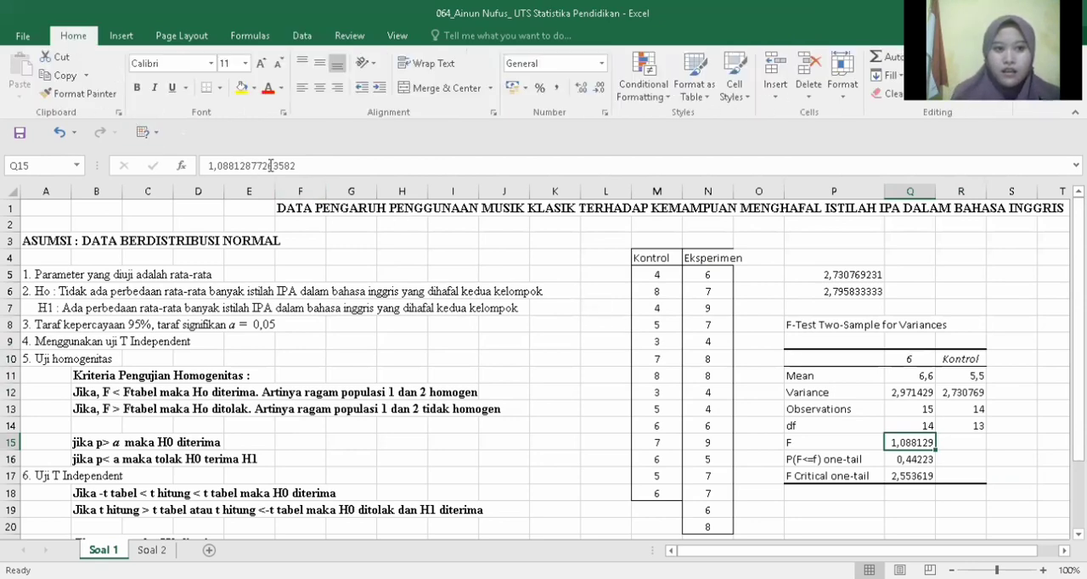
click(242, 92)
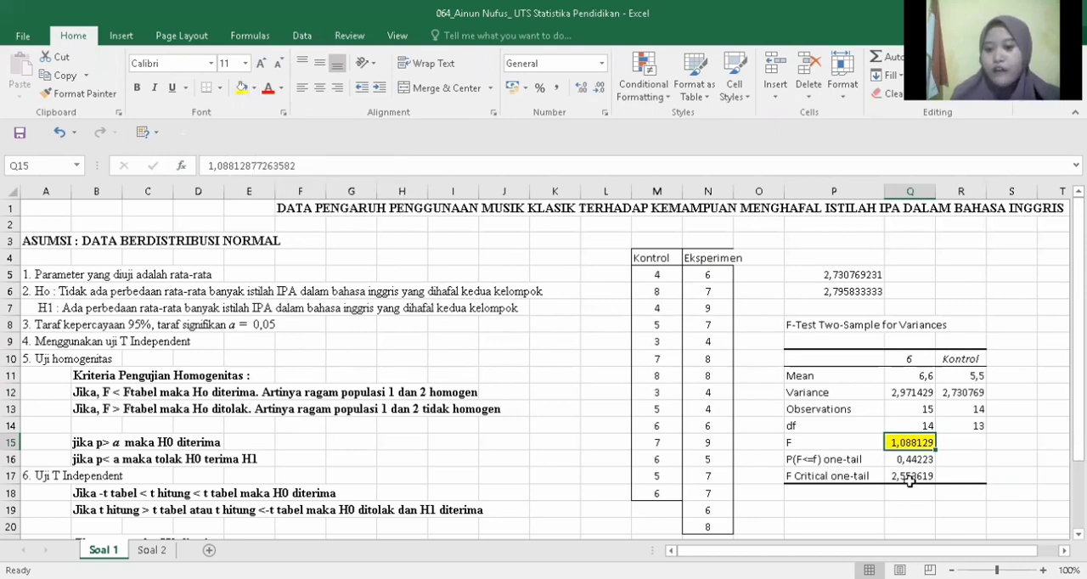
click(910, 478)
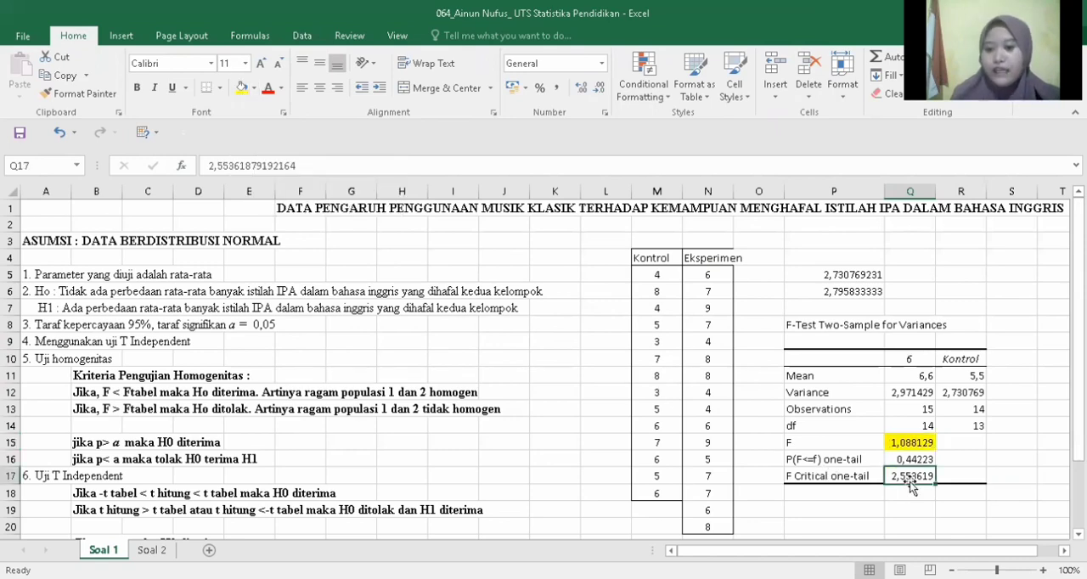
click(241, 90)
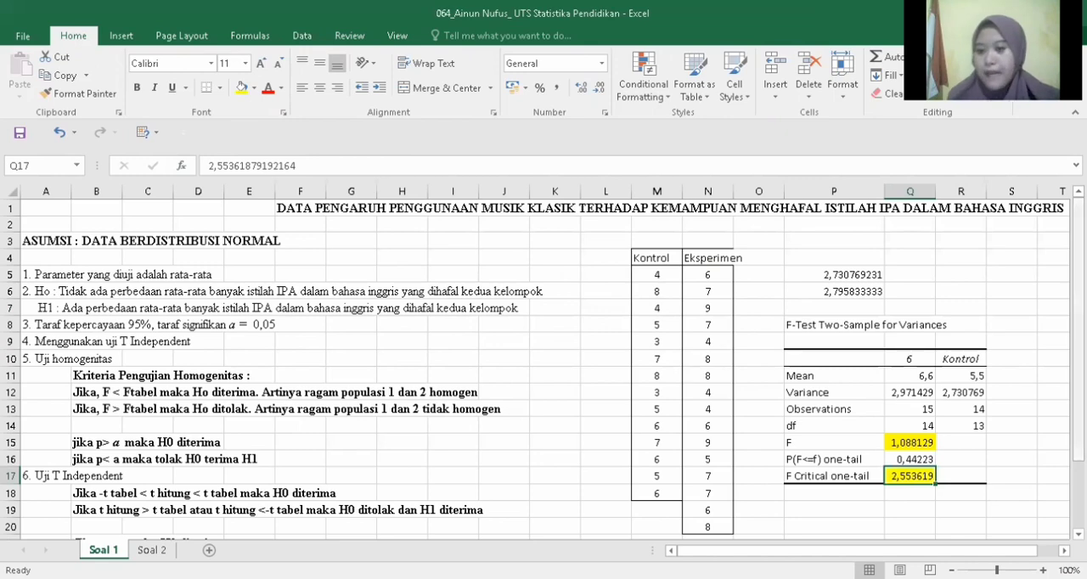
Step: Start the t-Test: Two-Sample Assuming Equal Variances from the data analysis tools
scroll(543, 369, down, 2)
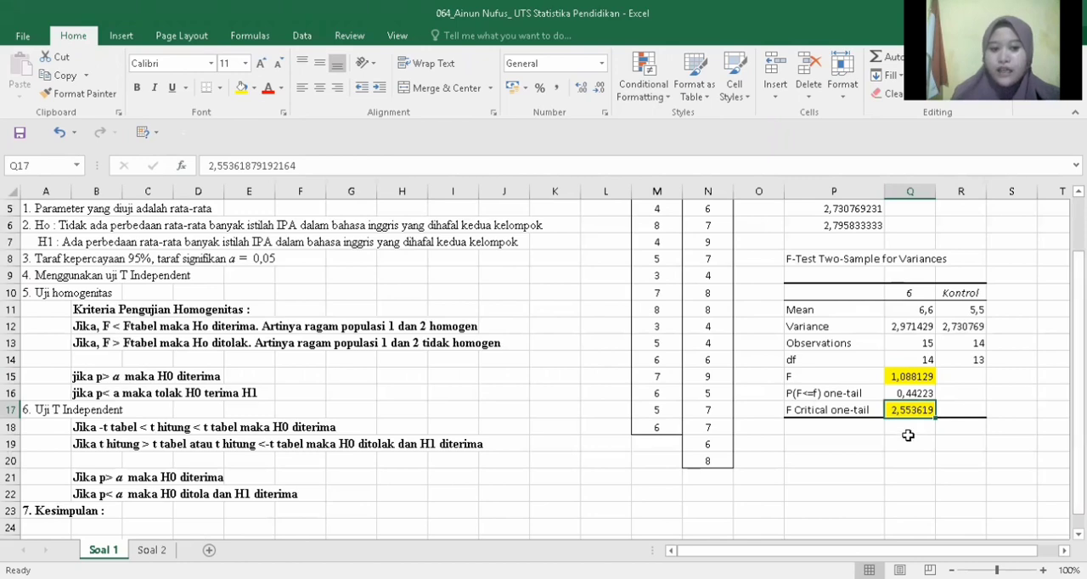
click(822, 441)
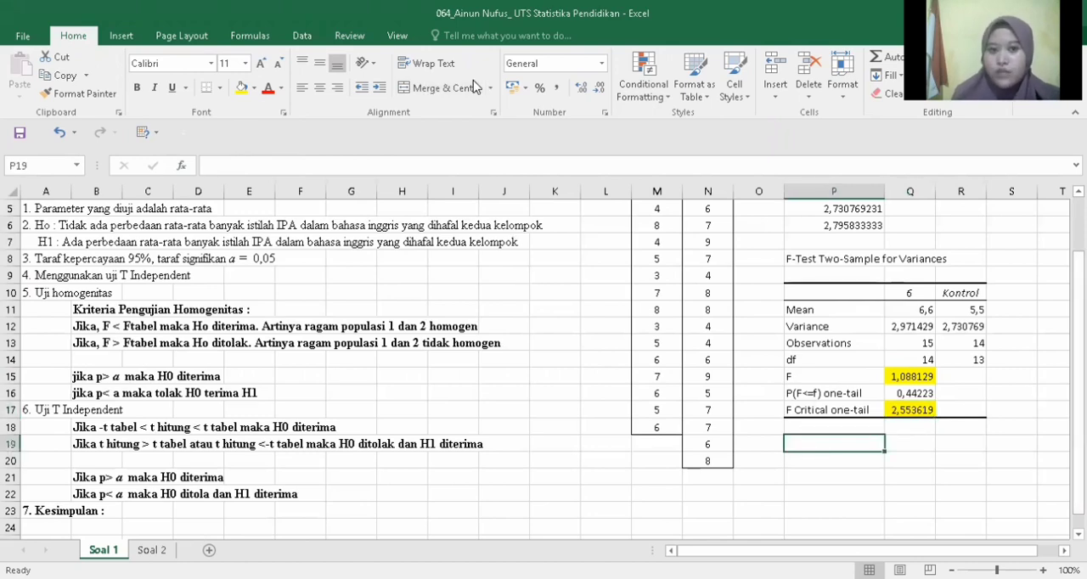
click(299, 36)
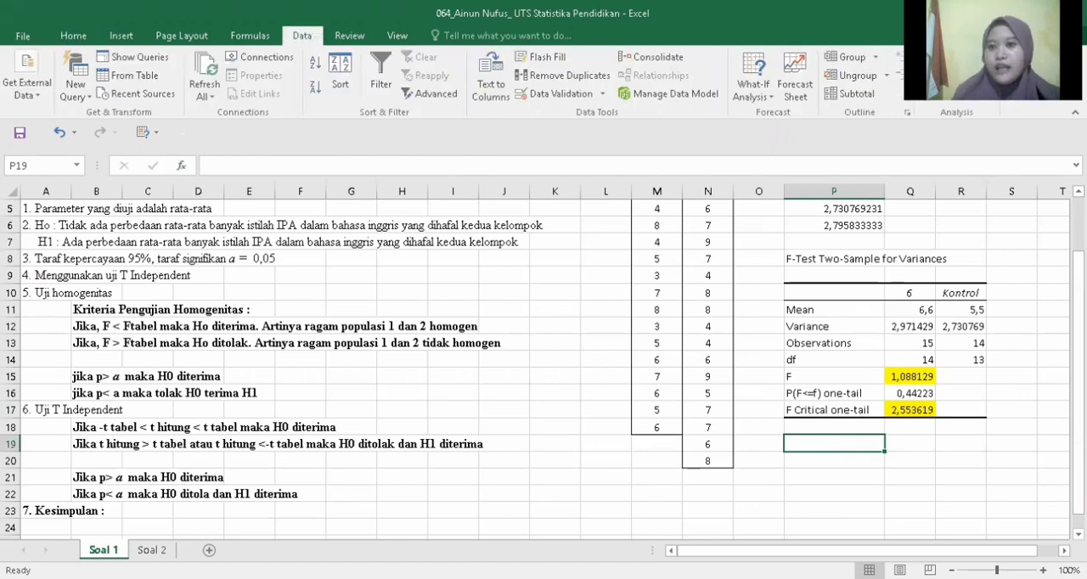
click(956, 57)
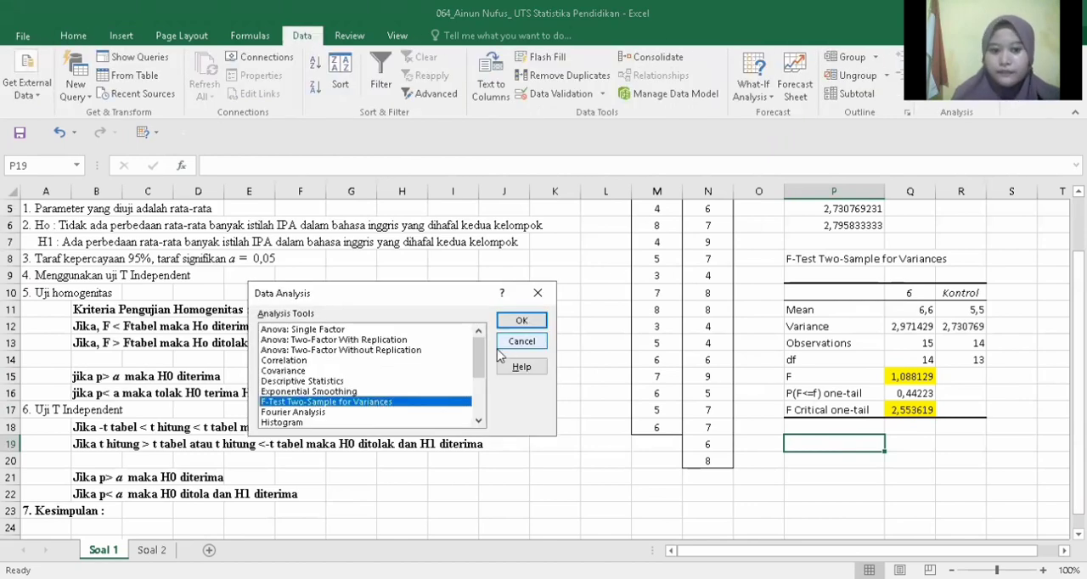
drag(480, 354, 479, 395)
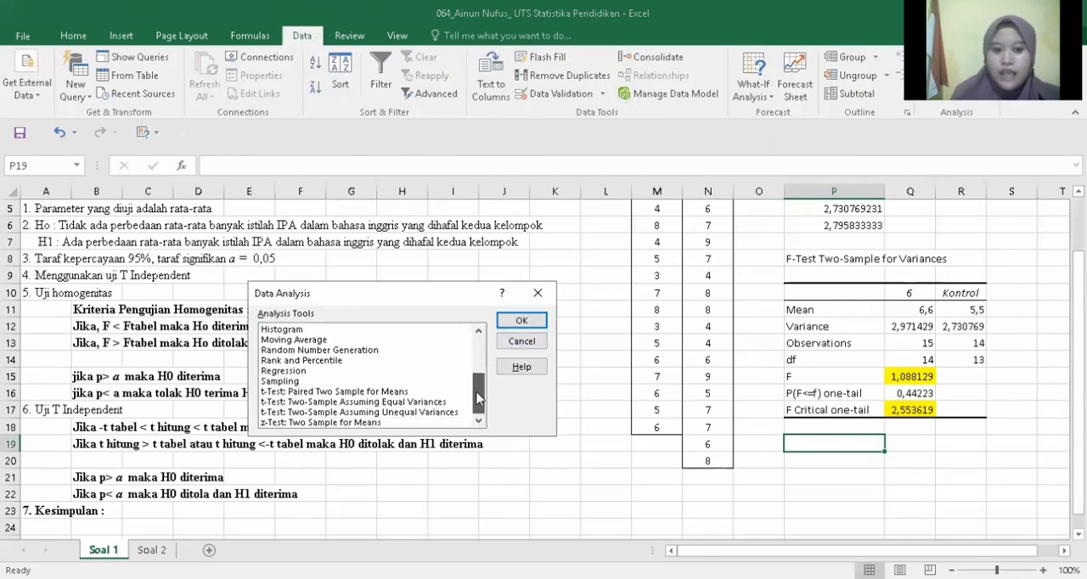
click(370, 402)
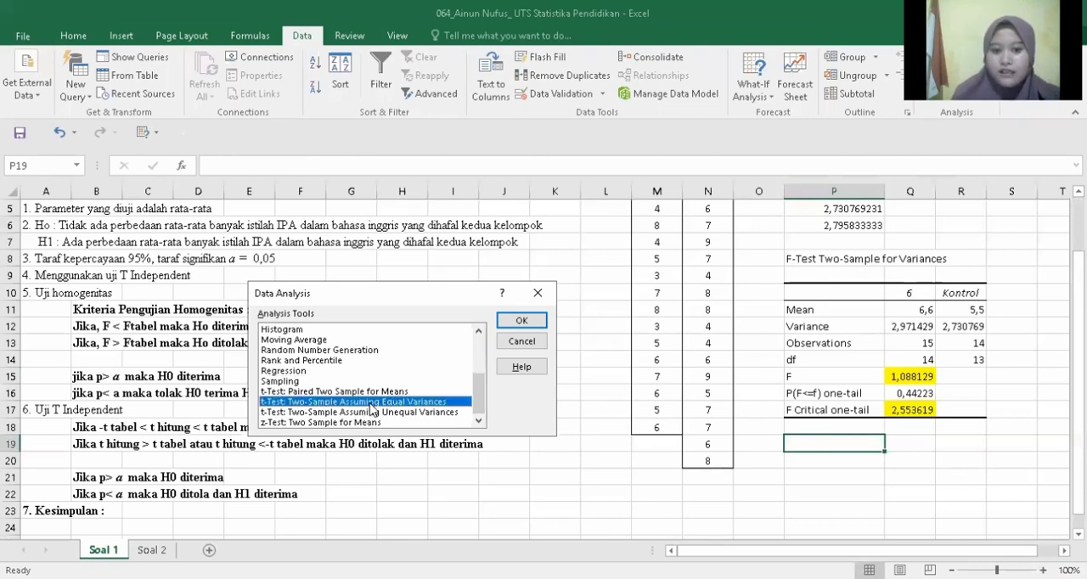
click(521, 321)
Step: Set the t-test's variable 1 range to N4:N20 and its variable 2 range to M4:M18
scroll(700, 262, up, 2)
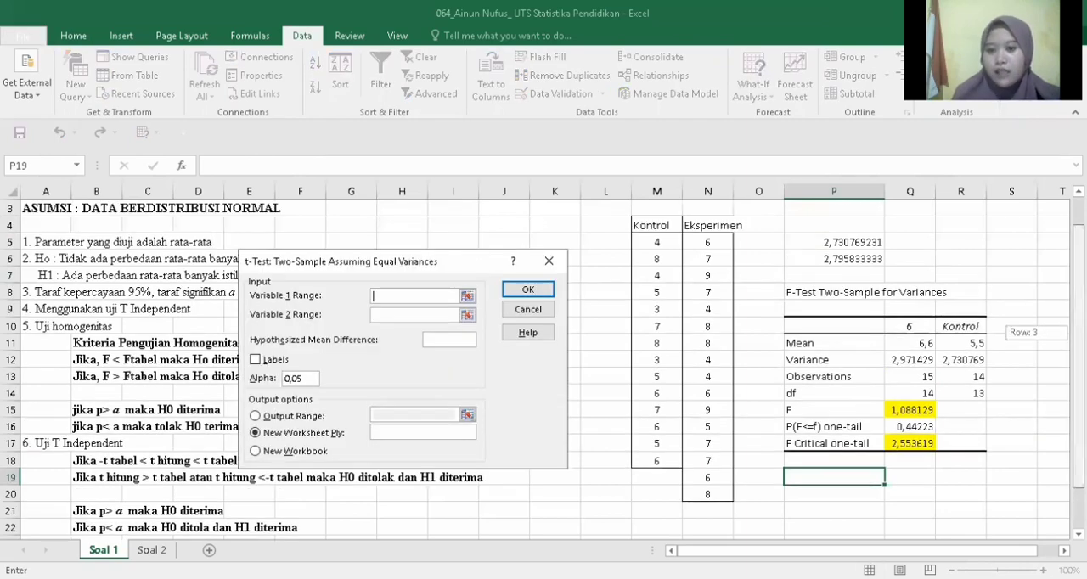
click(701, 262)
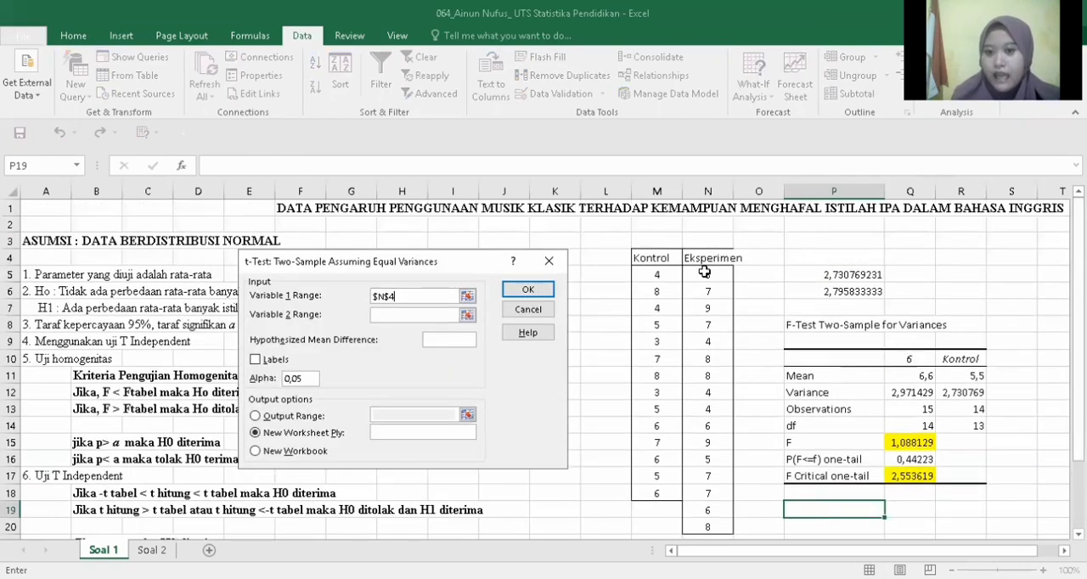
shift+click(719, 527)
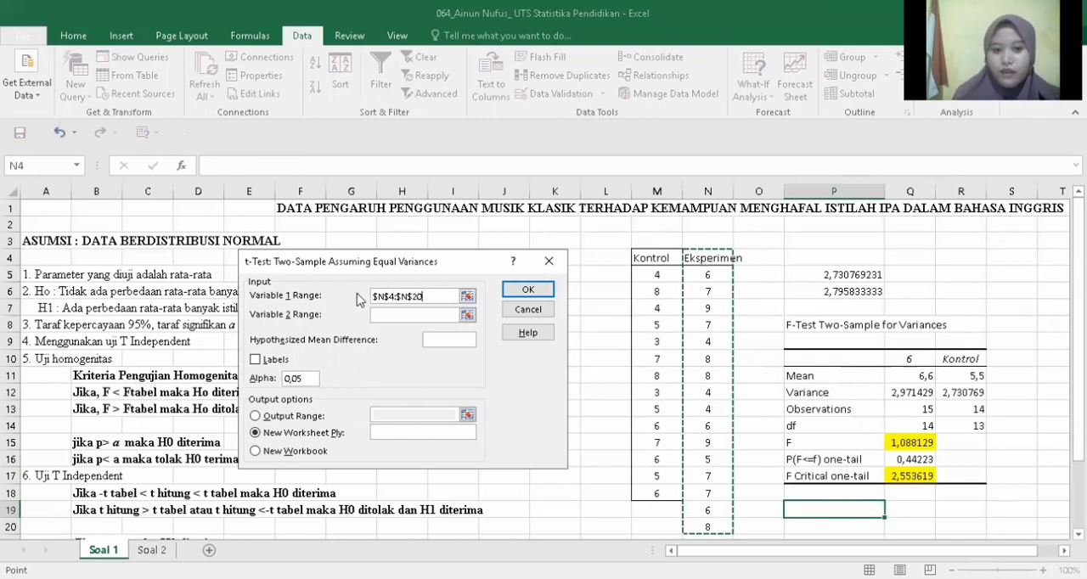
click(393, 318)
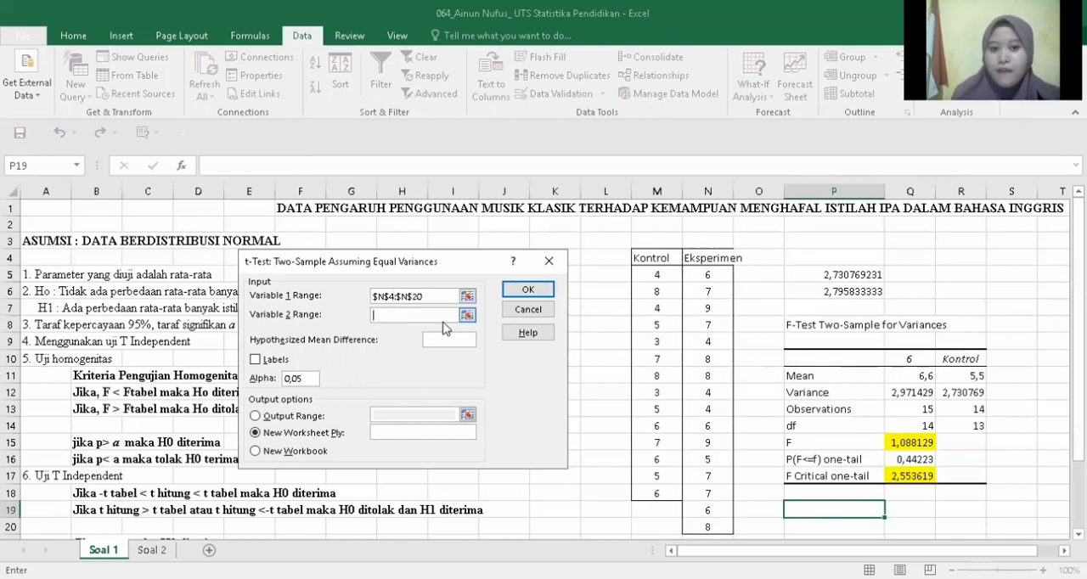
click(641, 258)
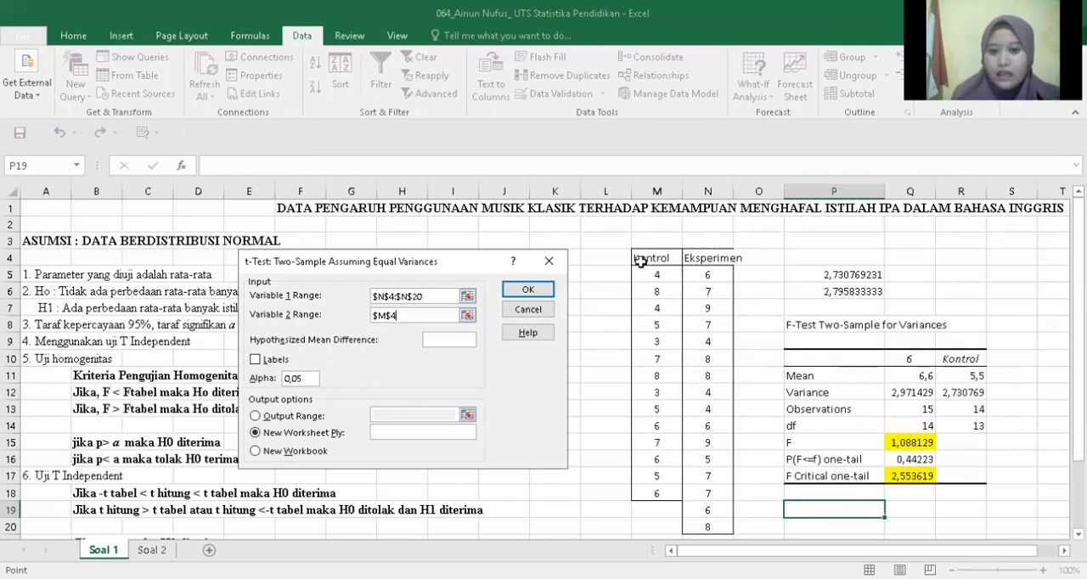
shift+click(656, 491)
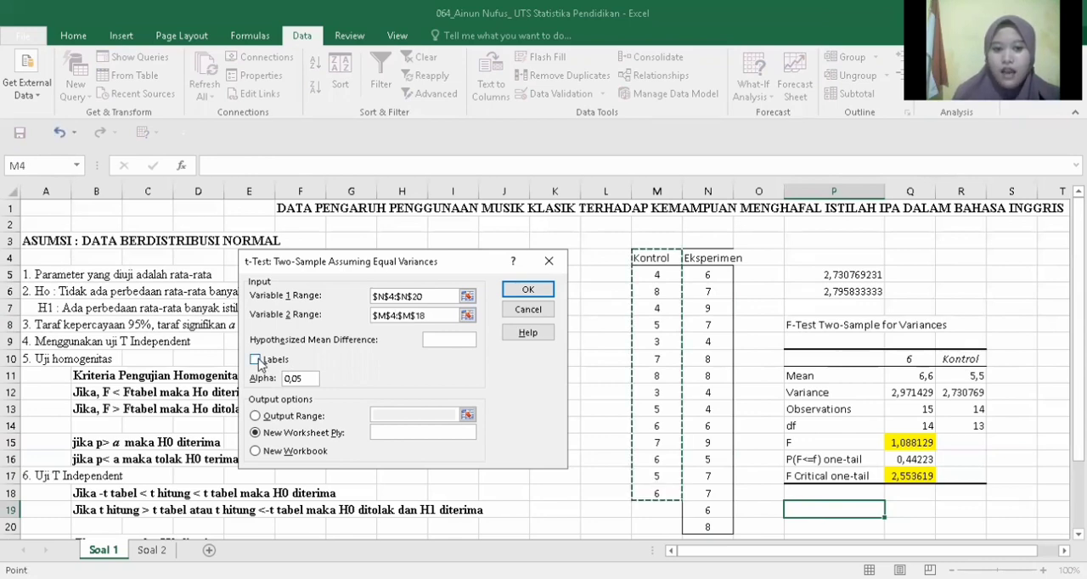
Step: Enable labels for the t-test, set the output range to cell P19 and run the analysis
click(256, 359)
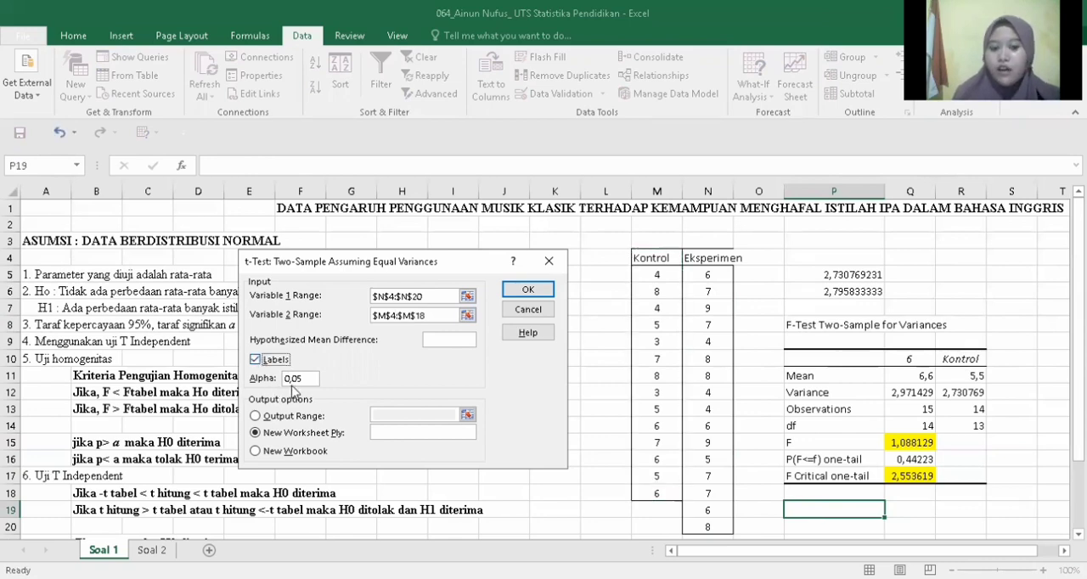
click(256, 419)
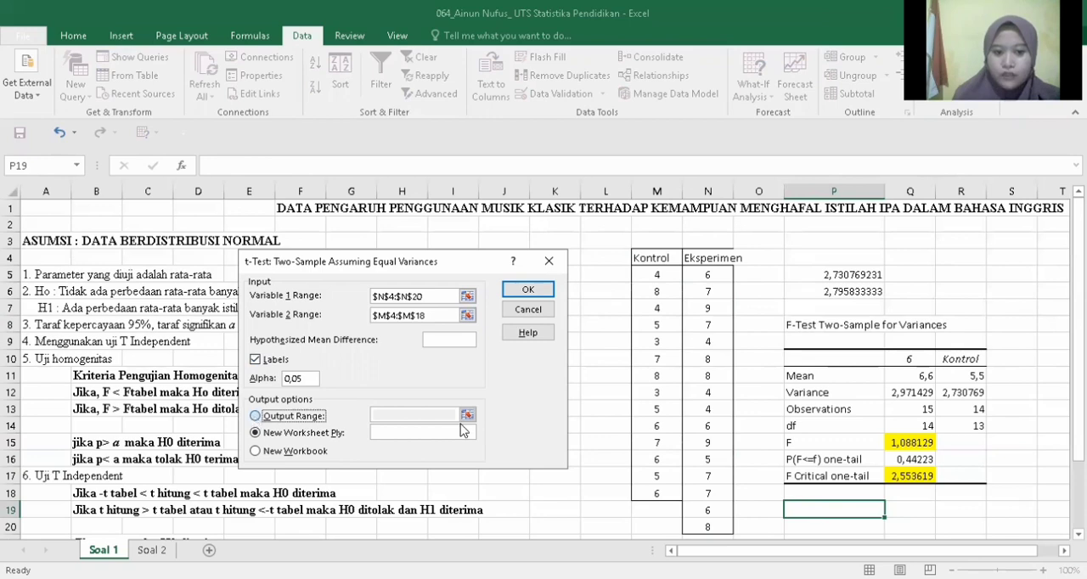
click(408, 413)
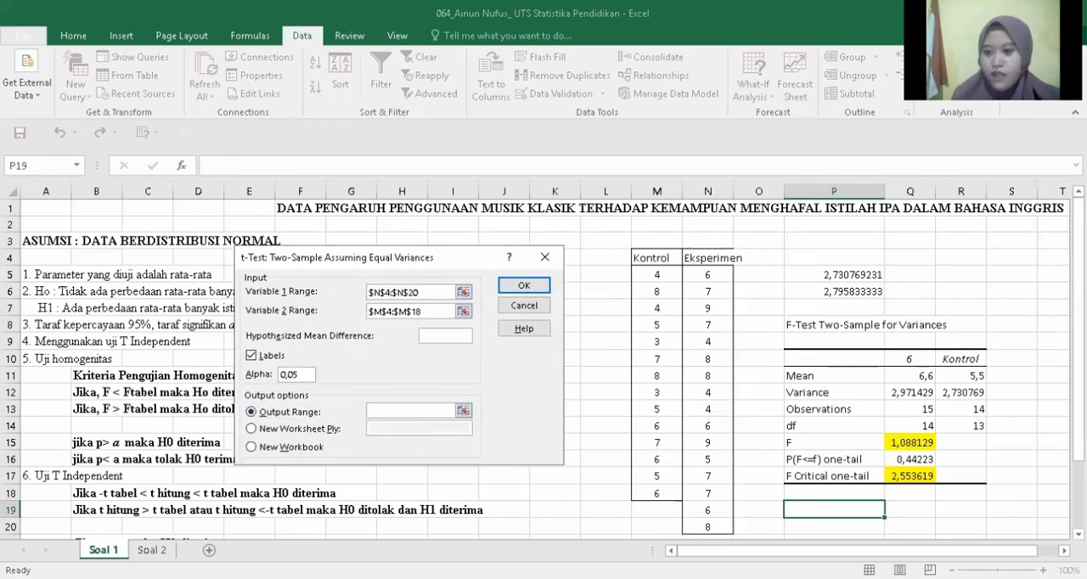
click(843, 507)
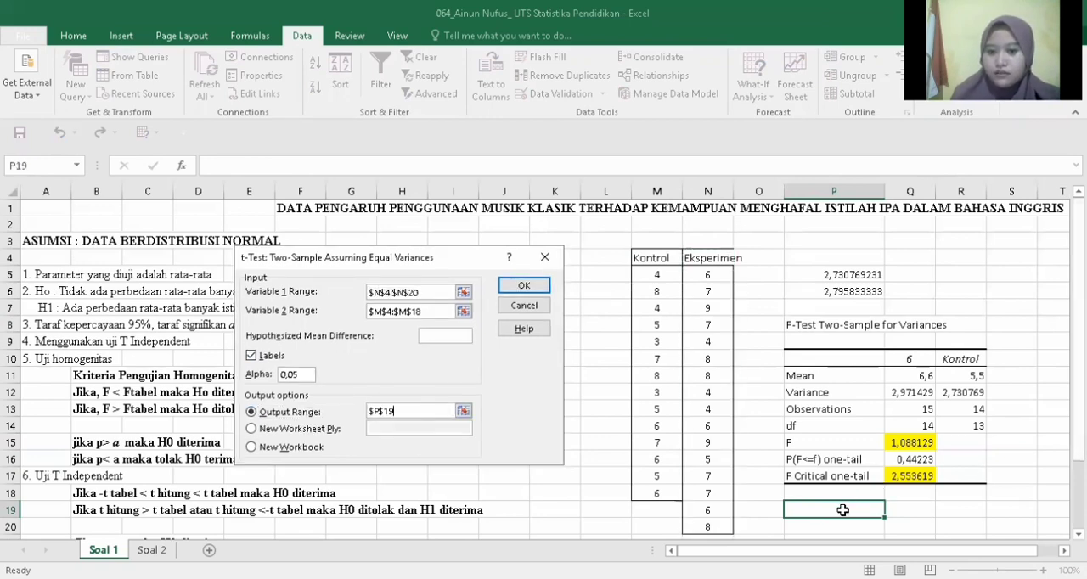
click(533, 286)
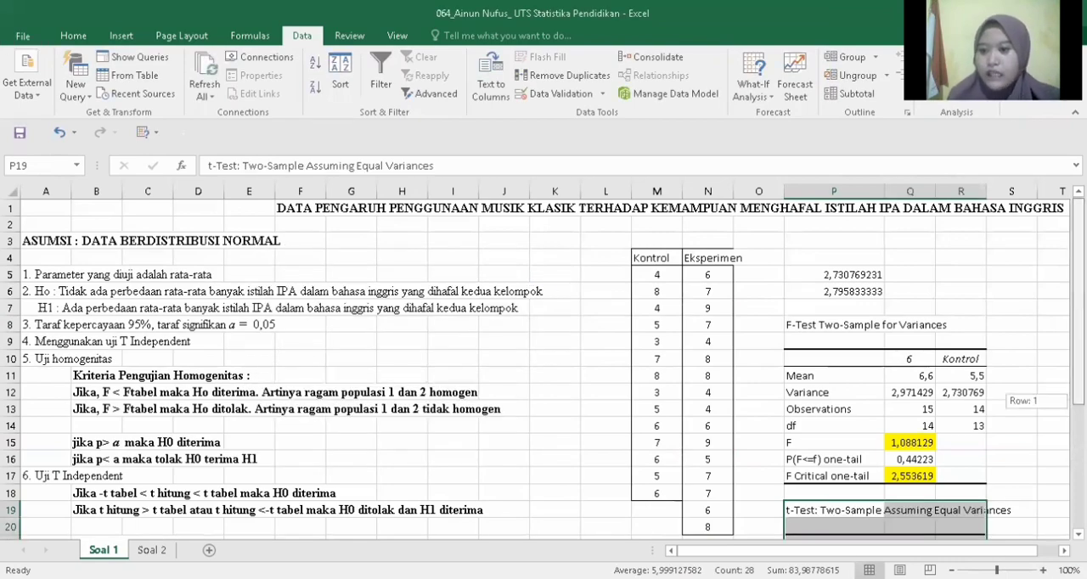
Step: Highlight the t Stat value in Q28 and the t Critical two-tail value in Q32 with yellow fill
scroll(543, 365, down, 2)
scroll(978, 349, down, 3)
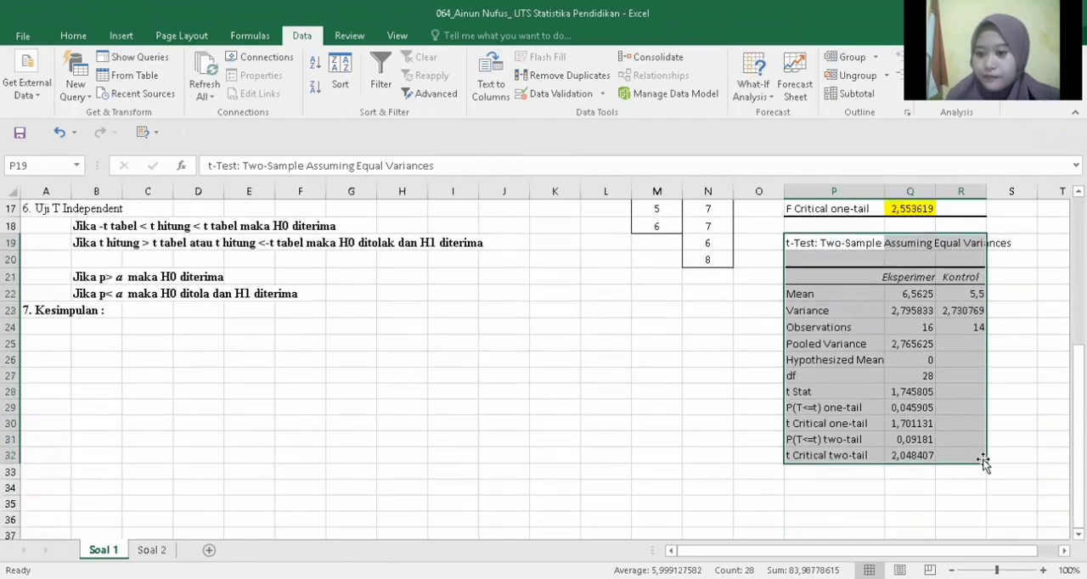
click(851, 392)
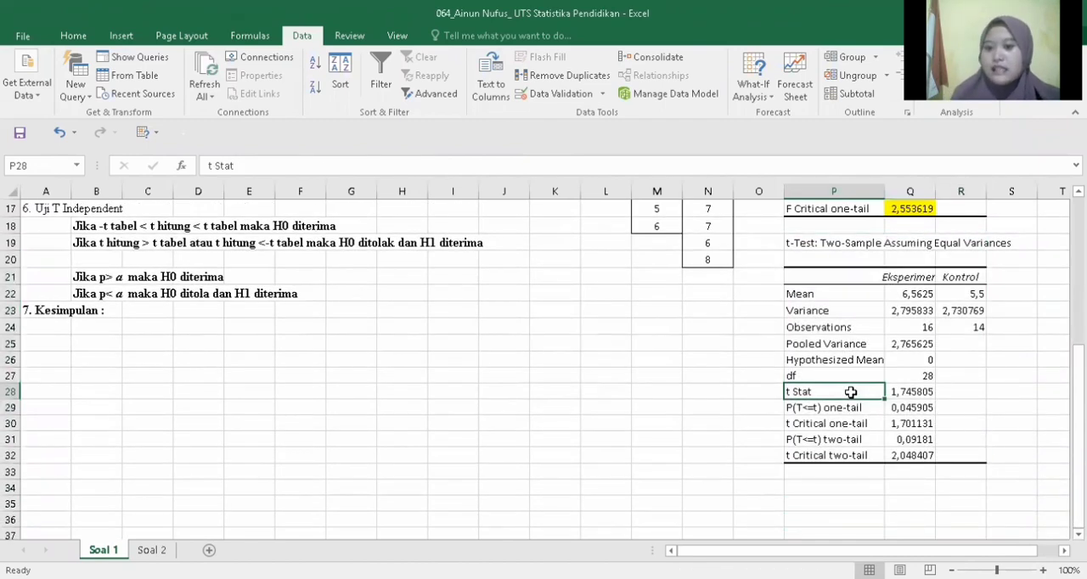
click(897, 393)
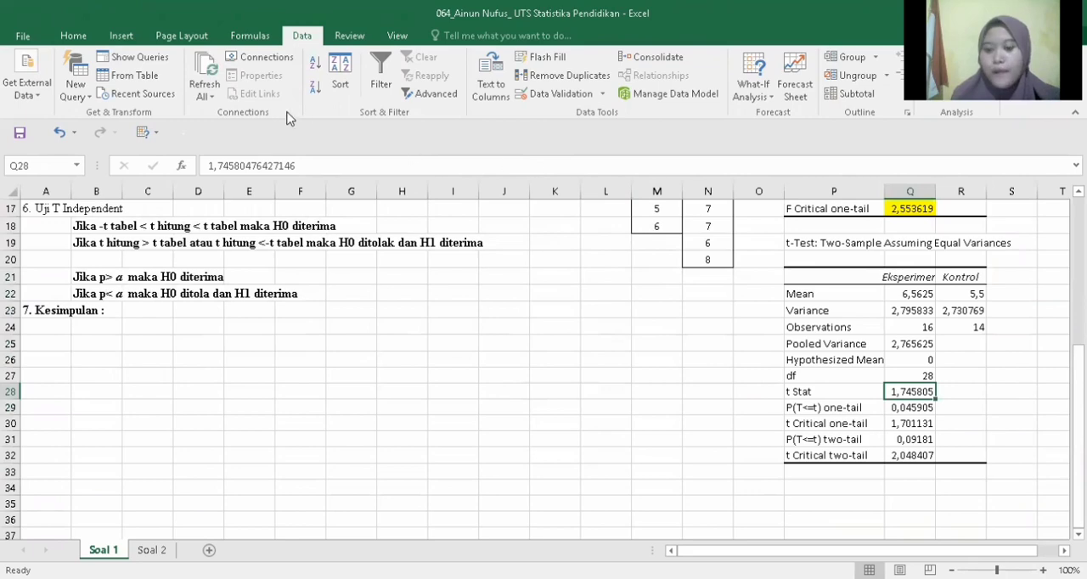
click(83, 36)
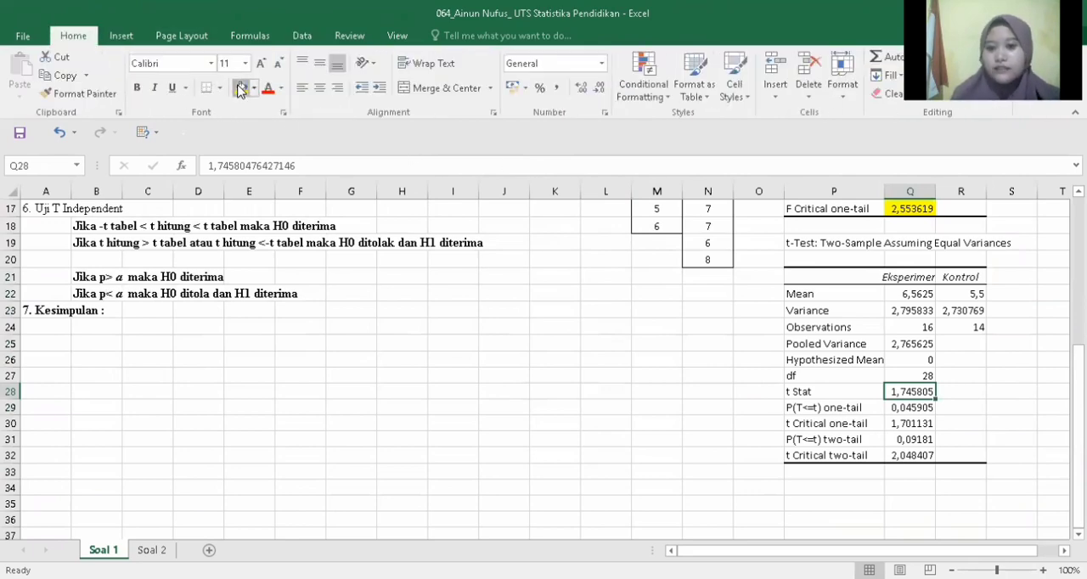
click(241, 88)
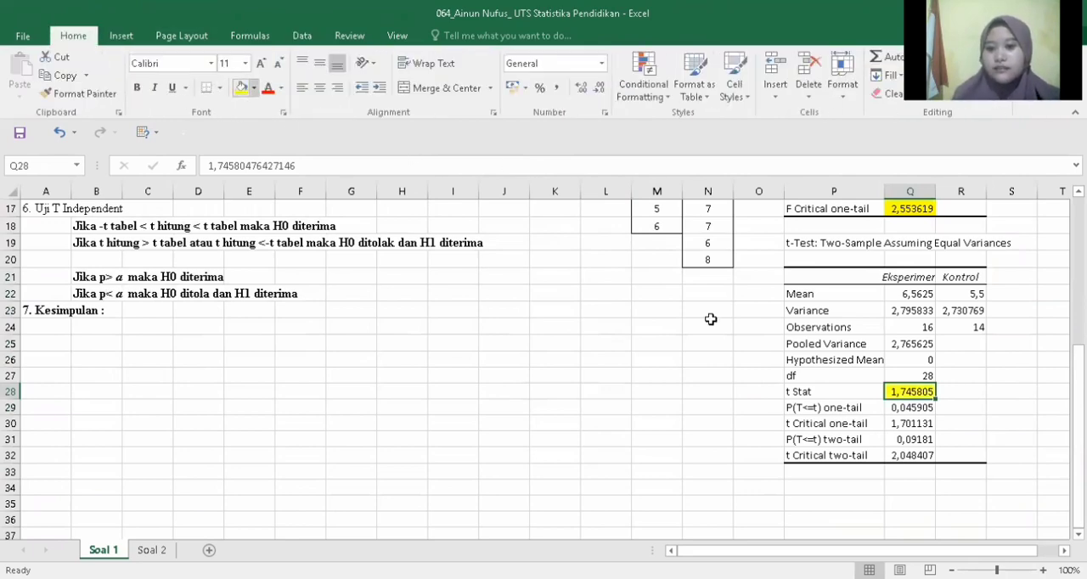
click(890, 456)
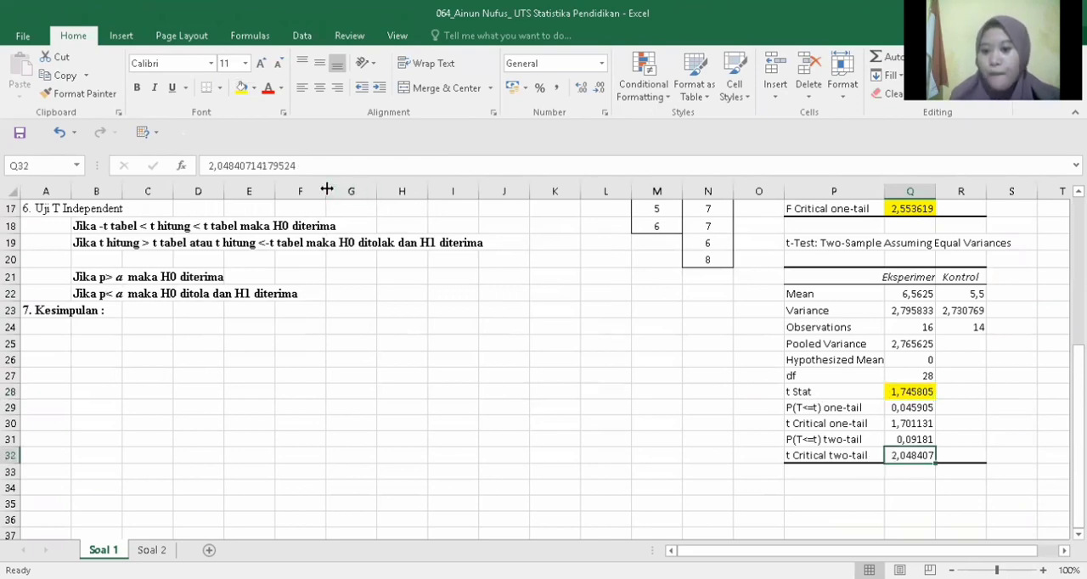
click(241, 88)
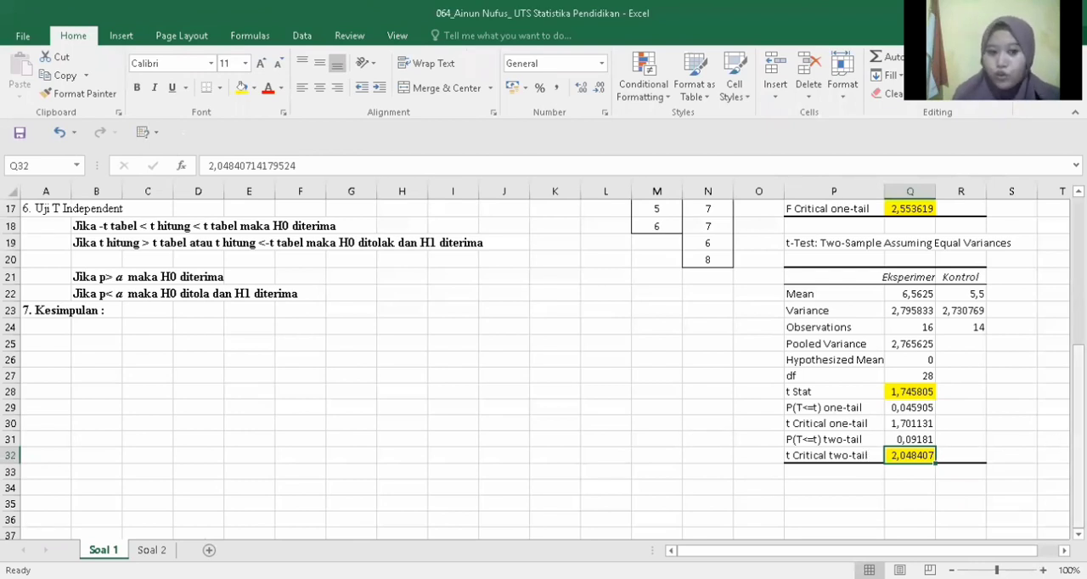
Step: Highlight the P(T<=t) two-tail value in Q31 with yellow fill
click(876, 440)
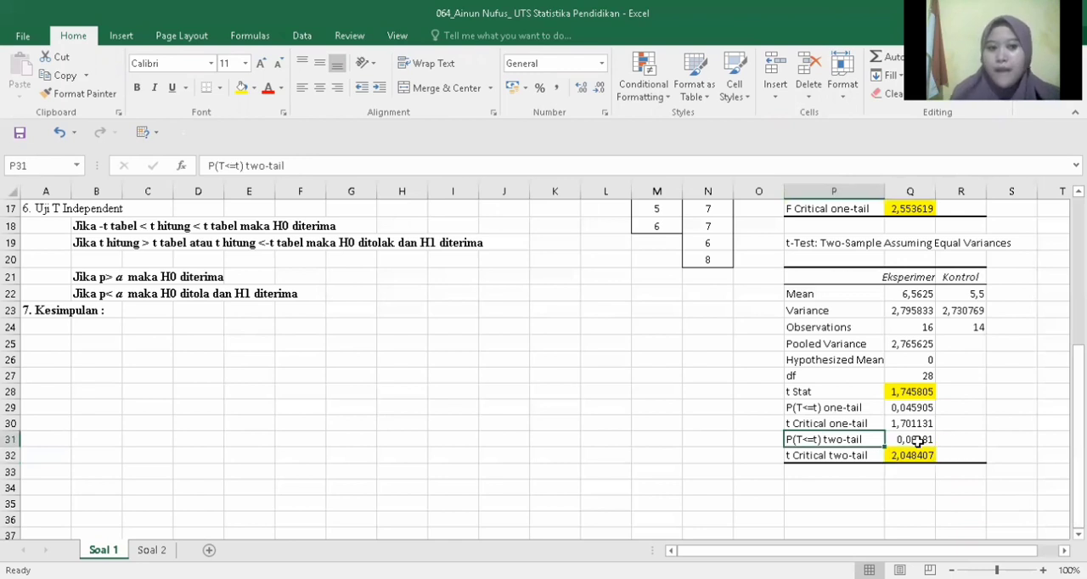
click(918, 440)
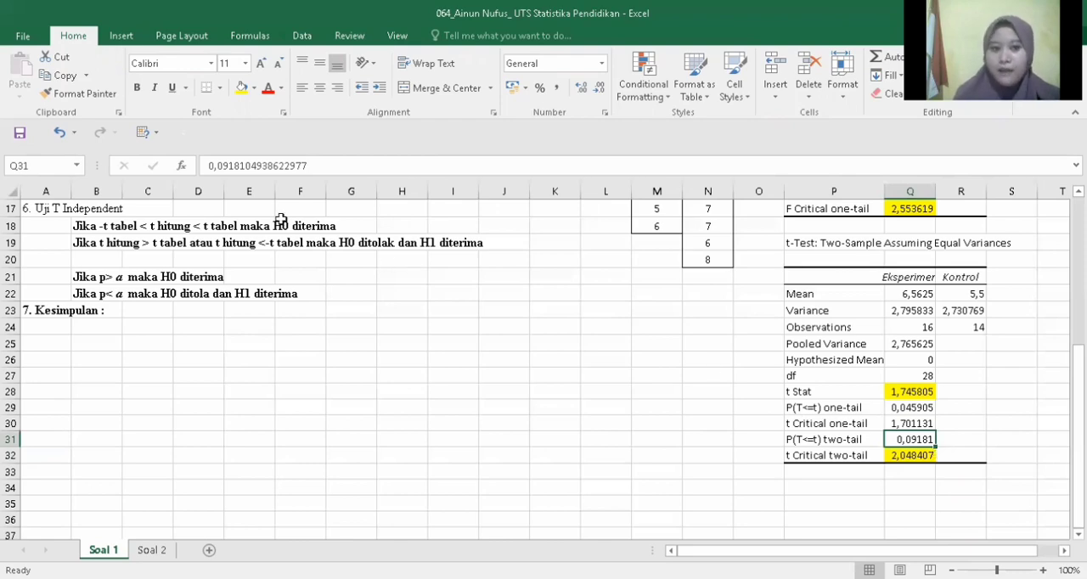
click(241, 89)
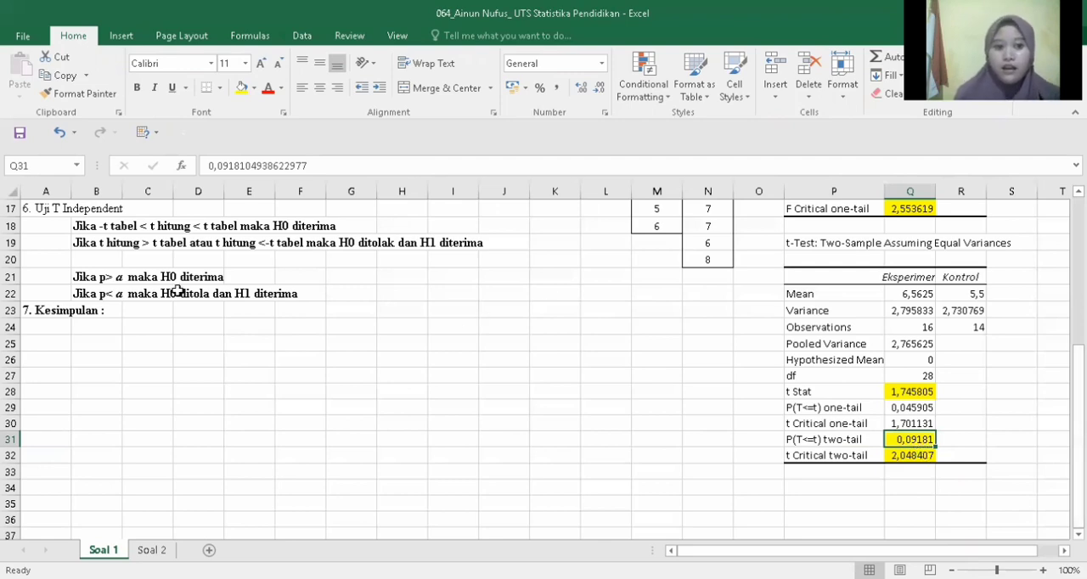
Step: Copy the null hypothesis sentence in A6, from "Tidak ada perbedaan" to "kedua kelompok", without its "2. Ho :" prefix
click(137, 310)
drag(1076, 424, 1076, 339)
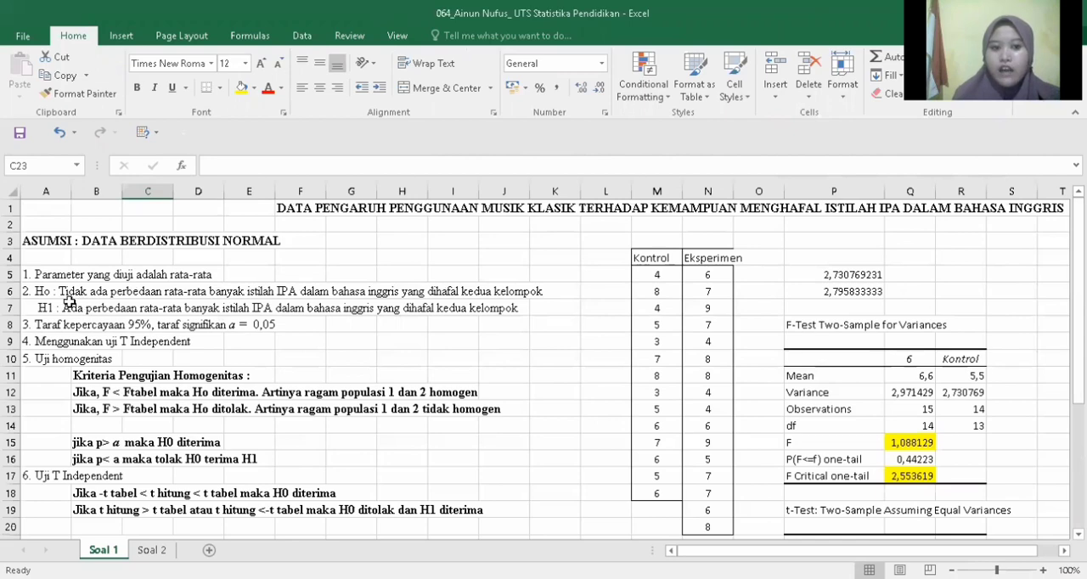
click(65, 292)
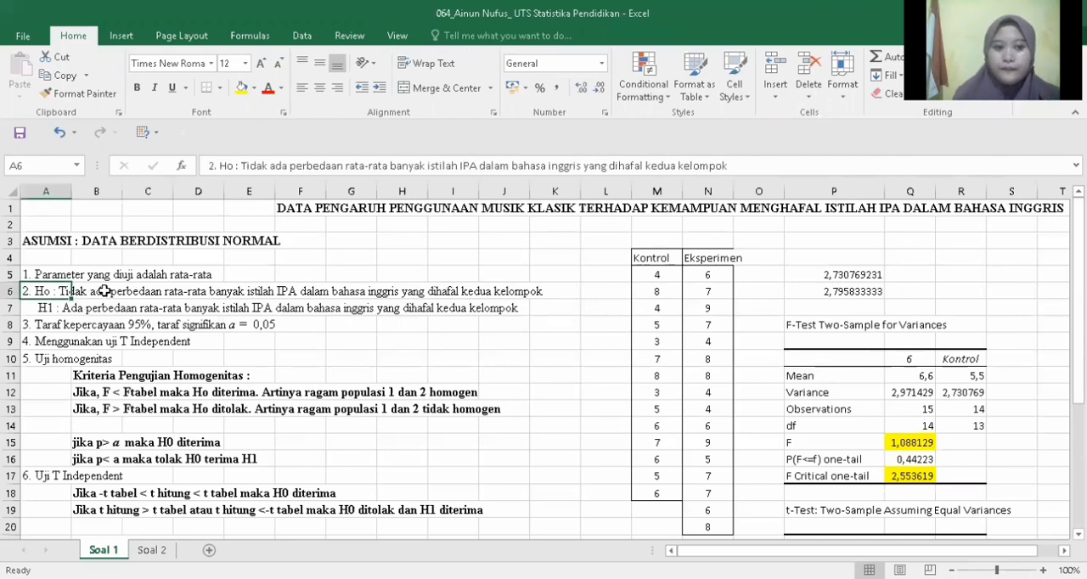
drag(242, 167, 730, 165)
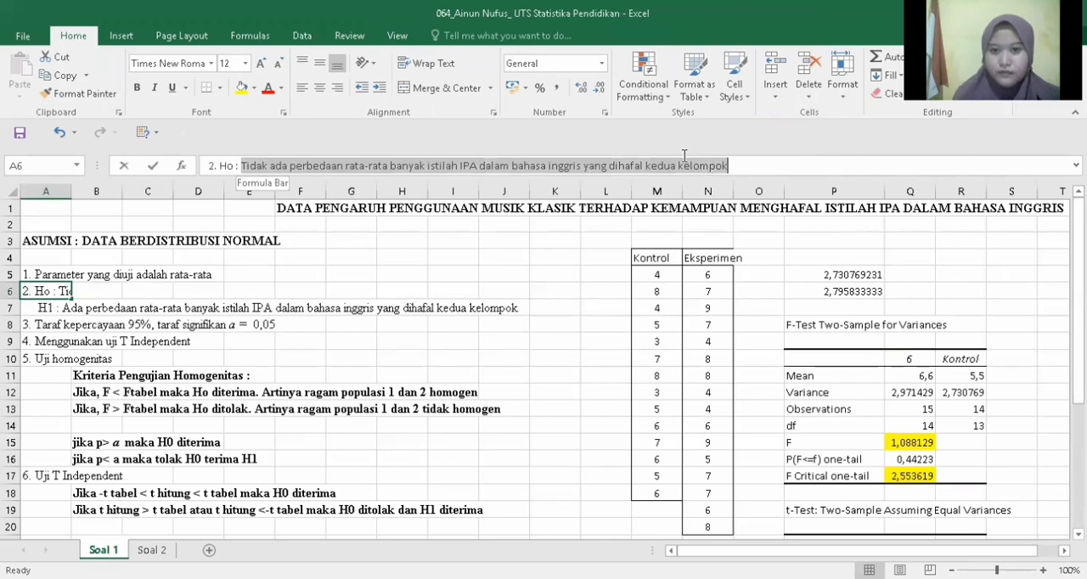
right_click(659, 166)
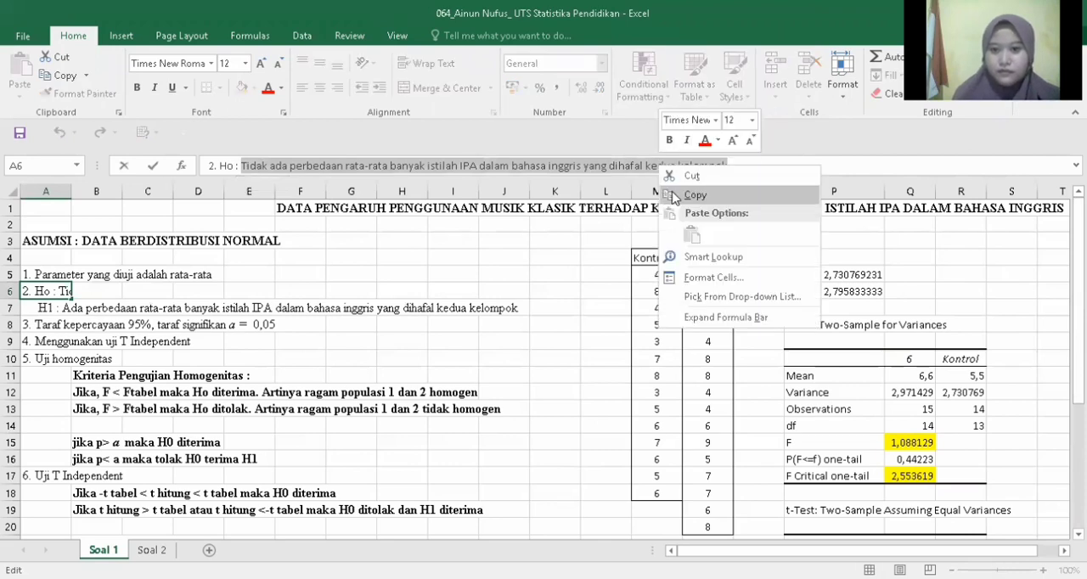
click(695, 195)
Step: Paste the copied null hypothesis sentence after "7. Kesimpulan :" in cell A23
drag(1078, 229, 1078, 350)
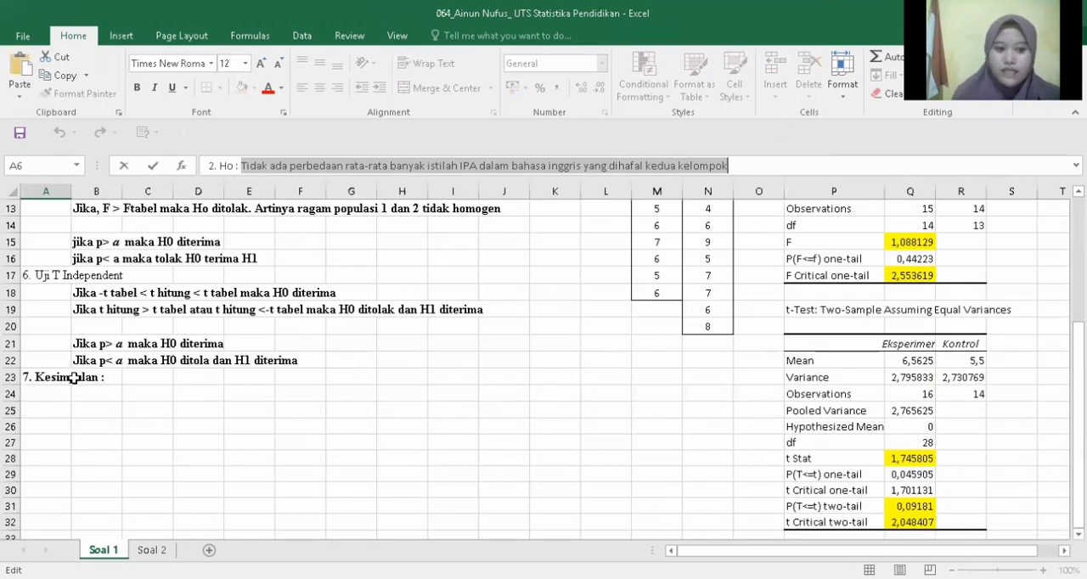
click(74, 377)
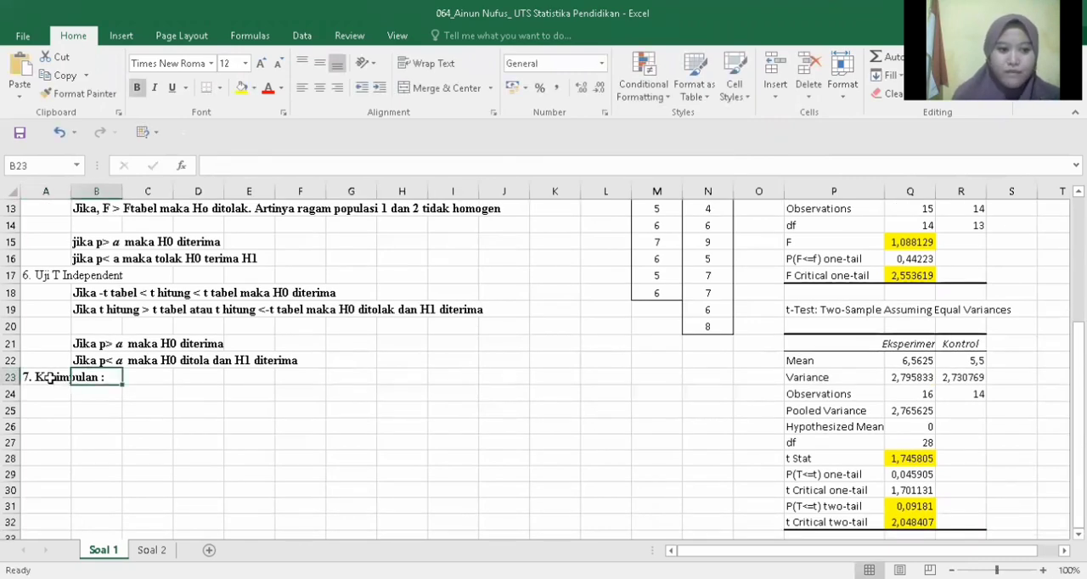
drag(53, 383, 95, 380)
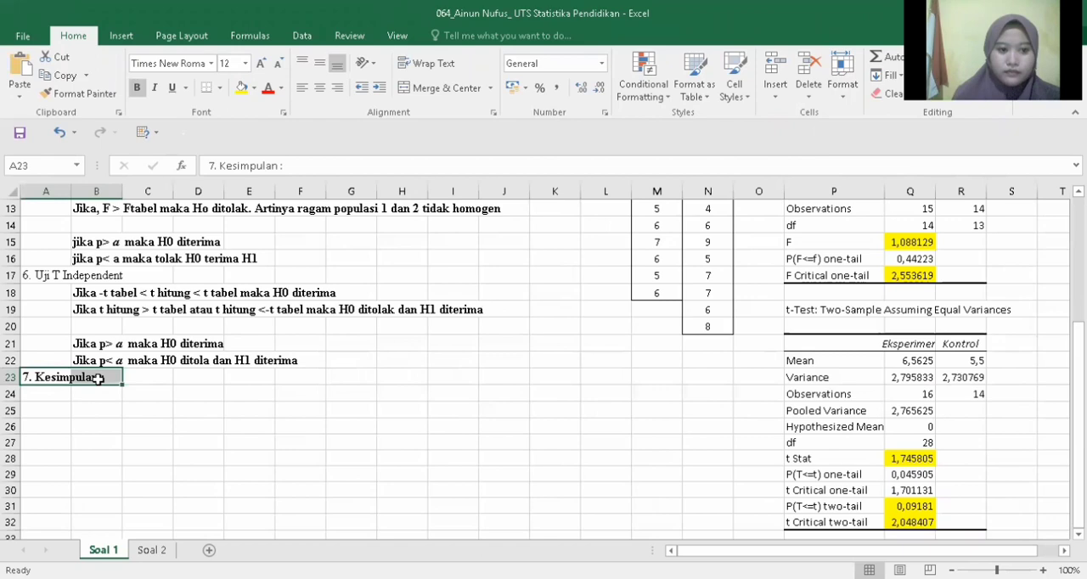
click(299, 166)
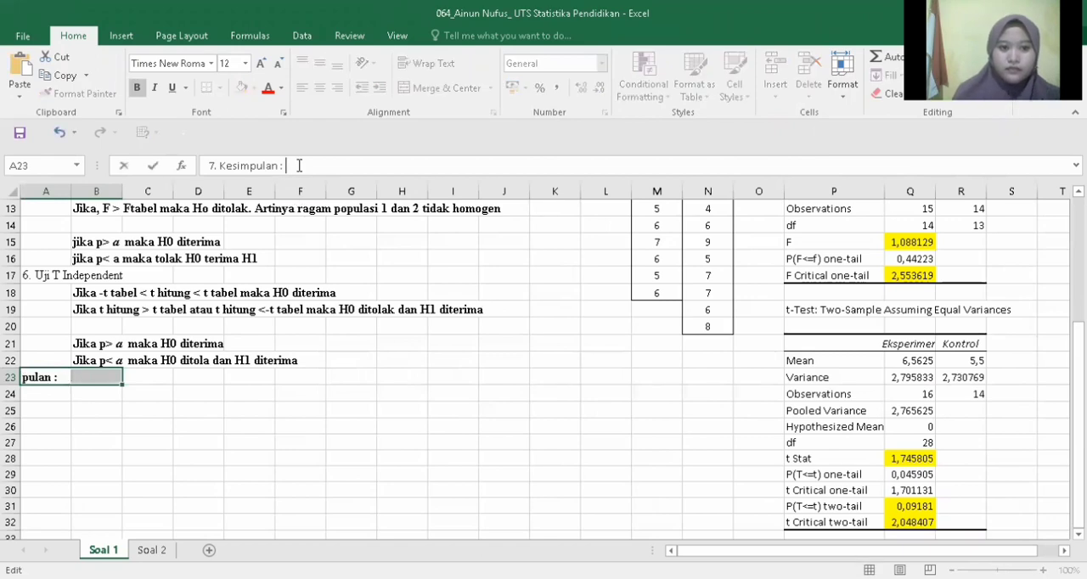
right_click(299, 166)
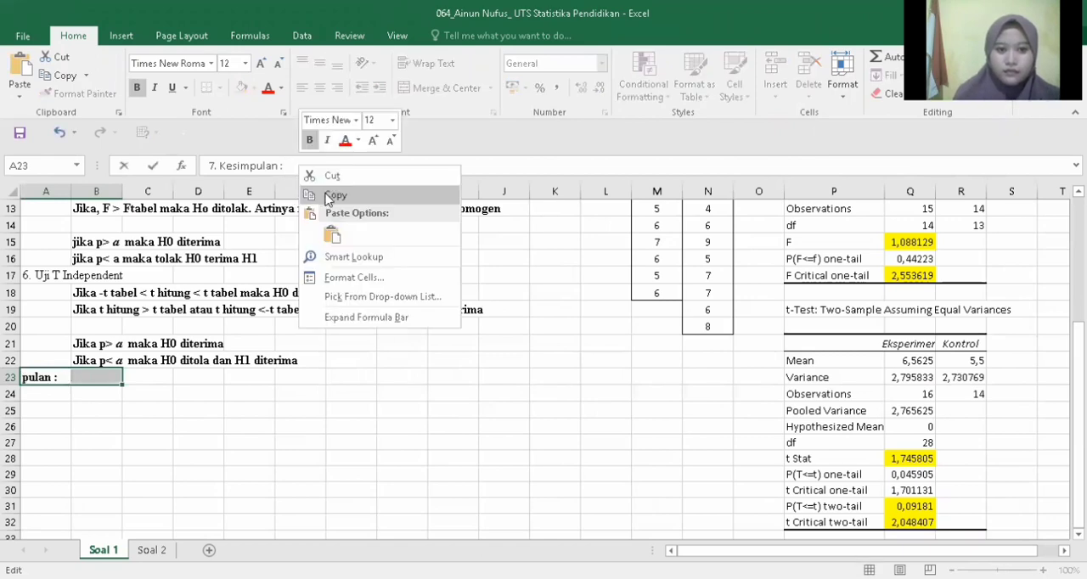
click(331, 234)
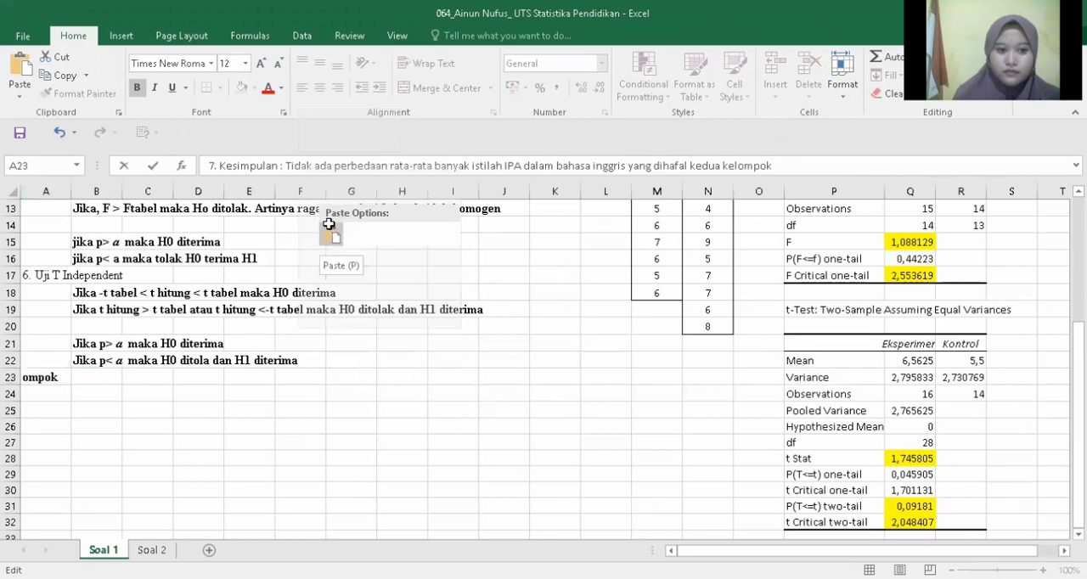
click(219, 423)
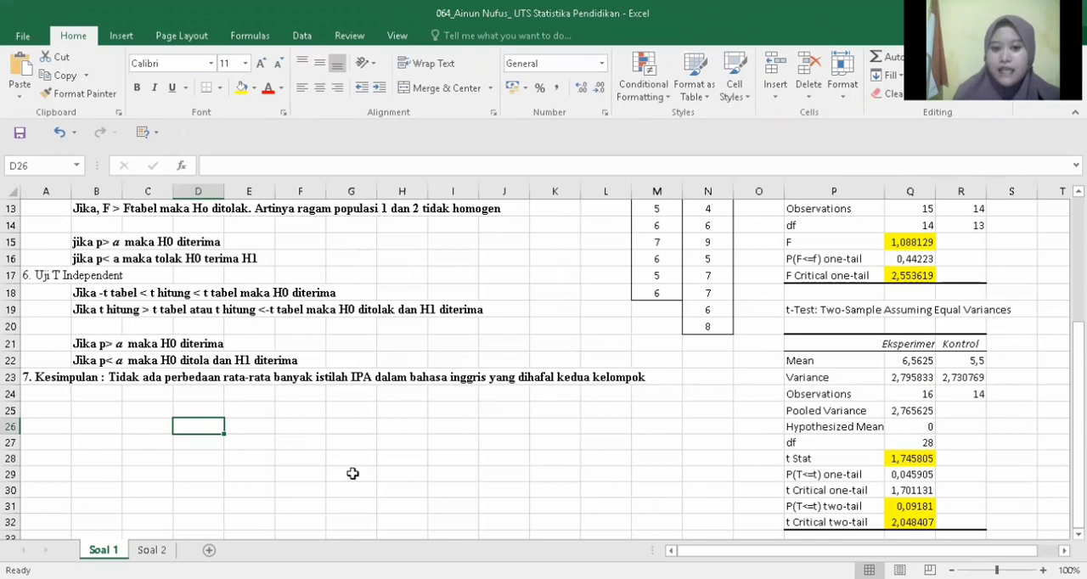
Step: On the Soal 2 sheet, start the data analysis "t-Test: Paired Two Sample for Means"
click(152, 550)
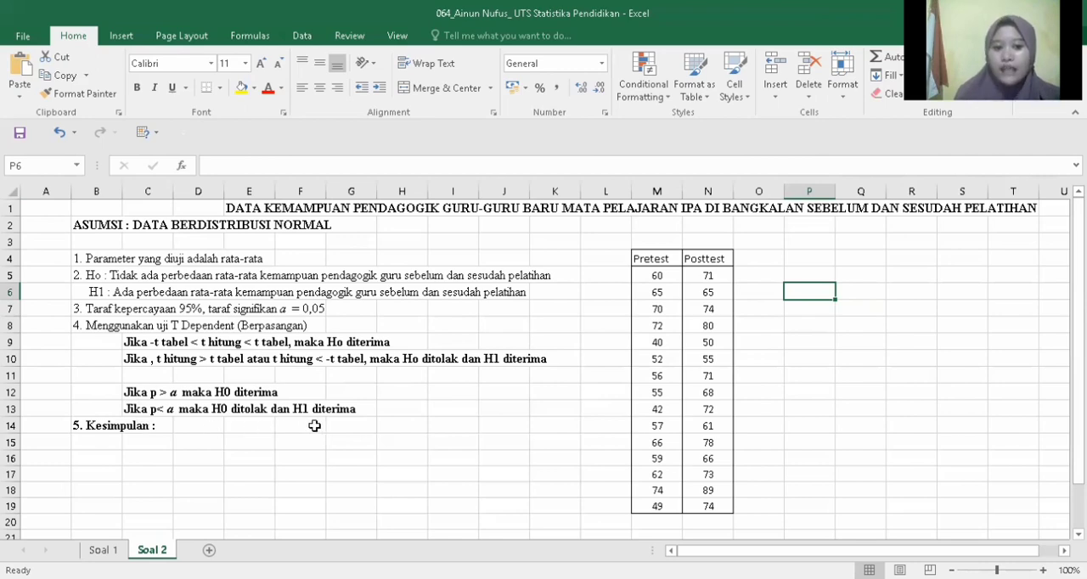
click(820, 272)
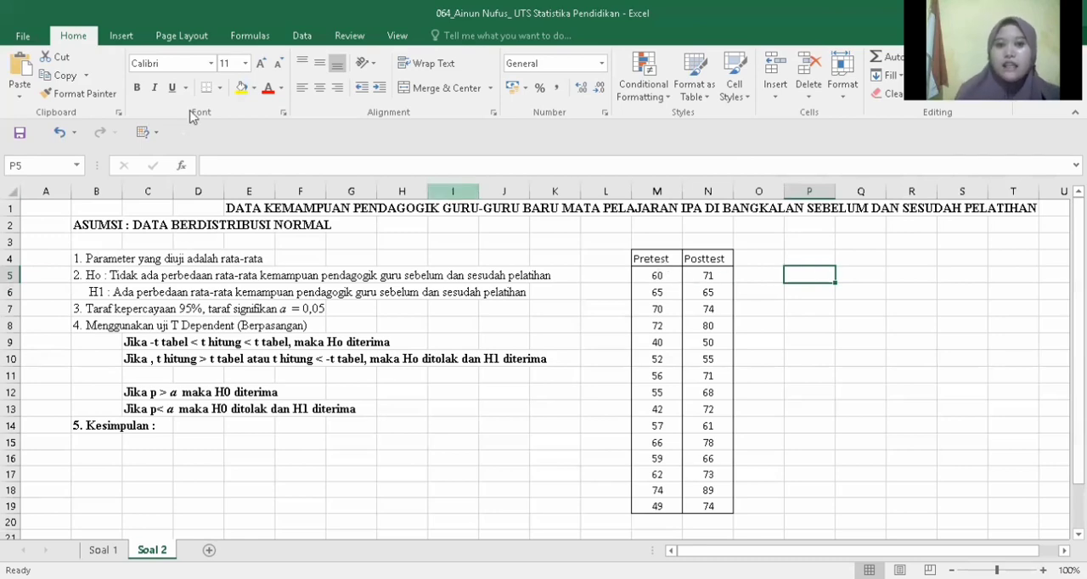
click(303, 36)
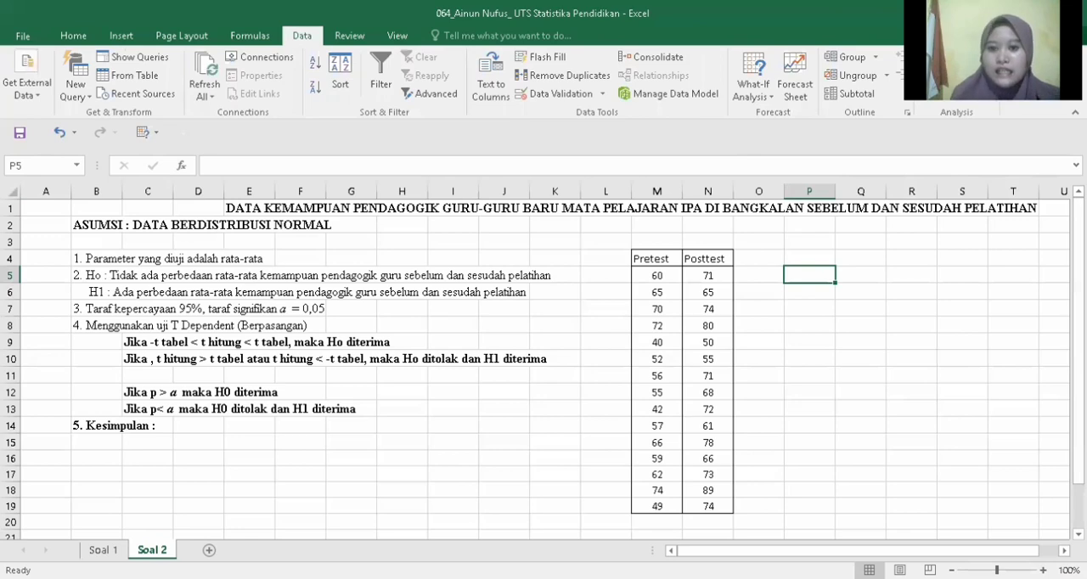
click(956, 57)
drag(476, 378, 477, 391)
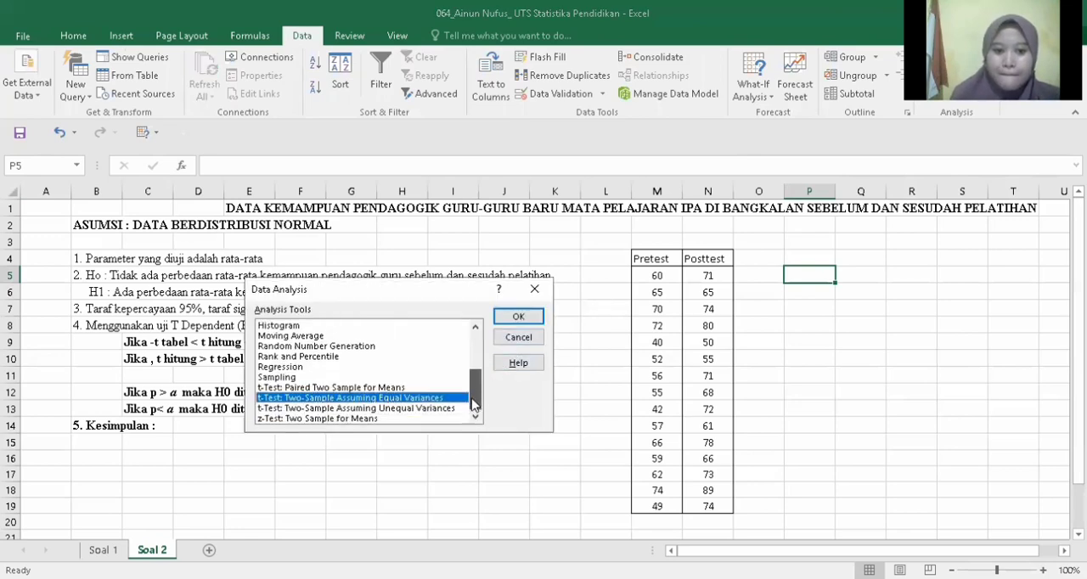
click(356, 387)
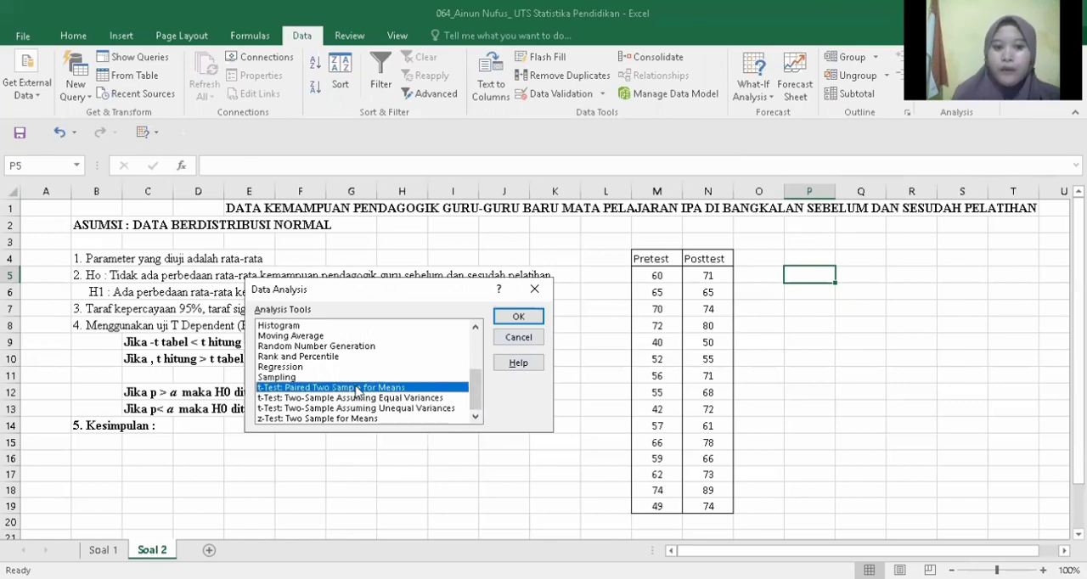
click(520, 310)
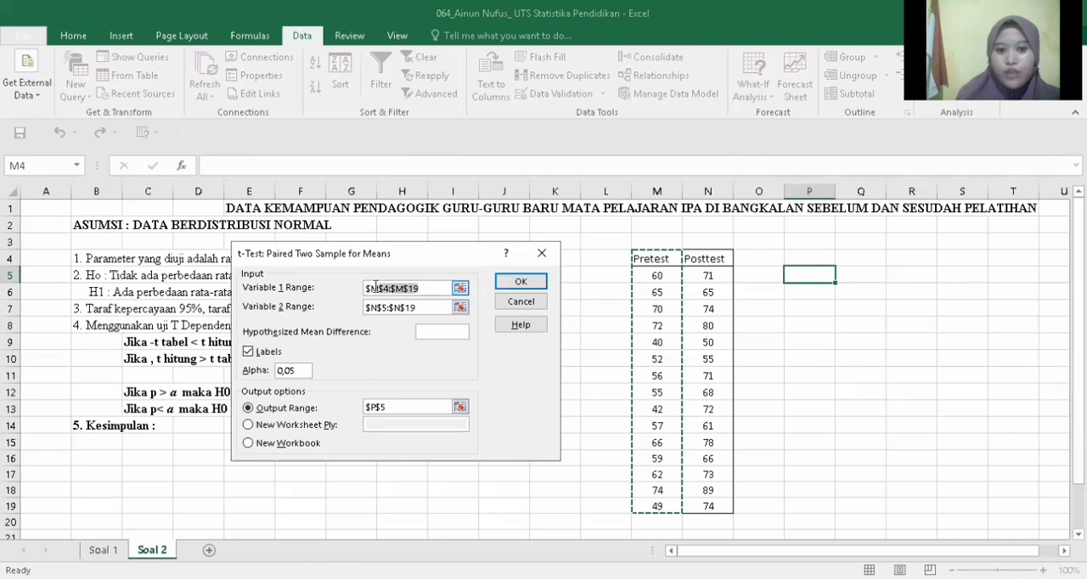
Step: Set the Variable 1 range to the Pretest data M4:M19 and the Variable 2 range to the Posttest data N4:N19
click(668, 262)
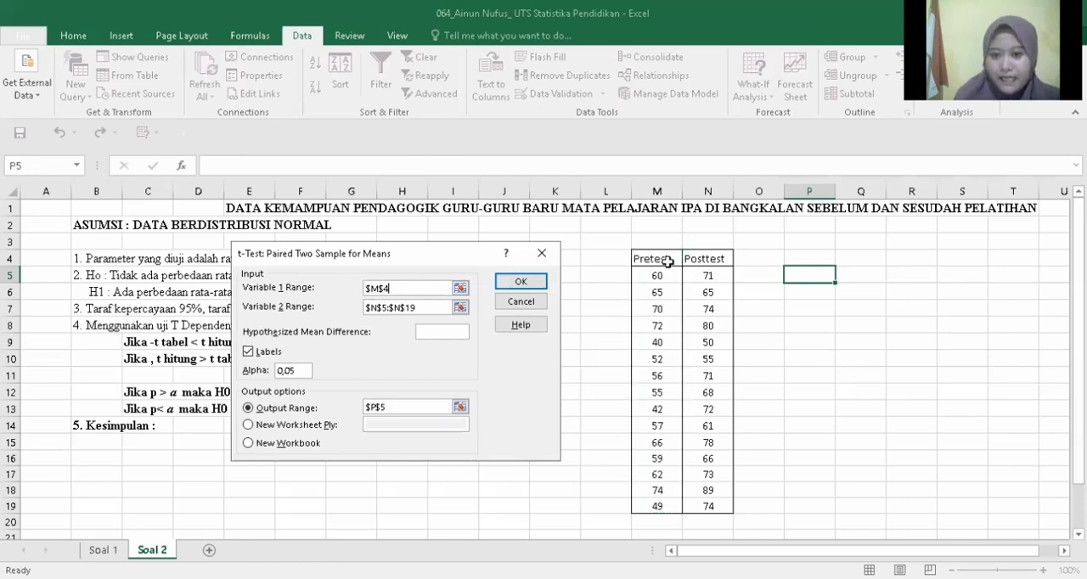
shift+click(658, 508)
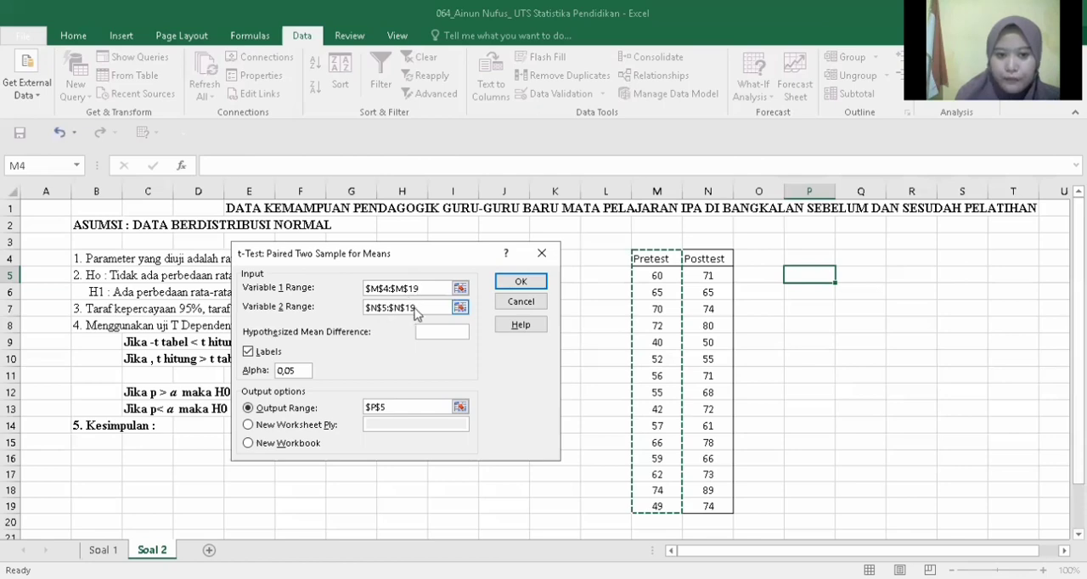
drag(412, 306, 344, 309)
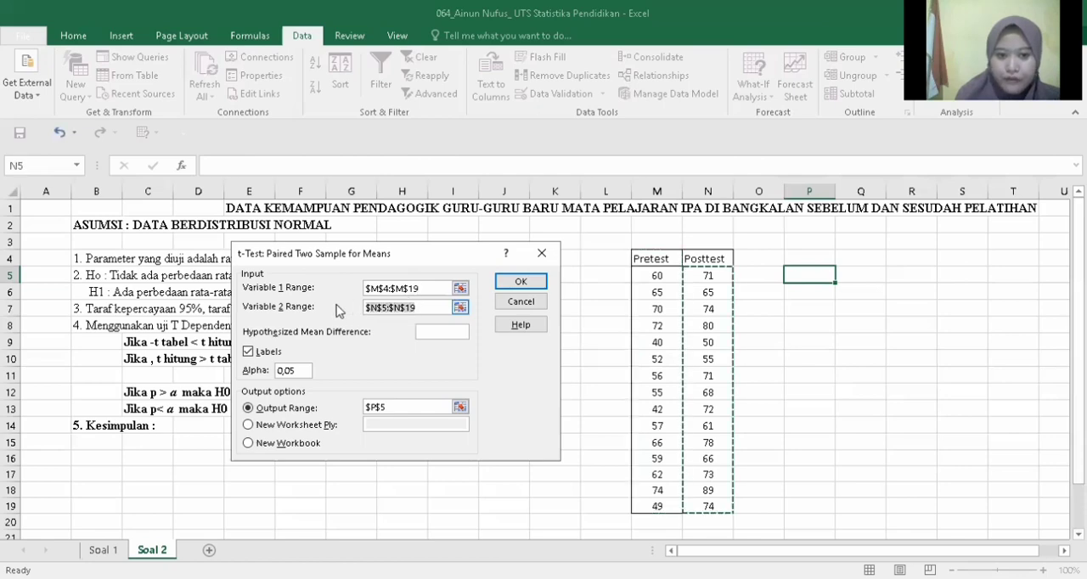
click(720, 257)
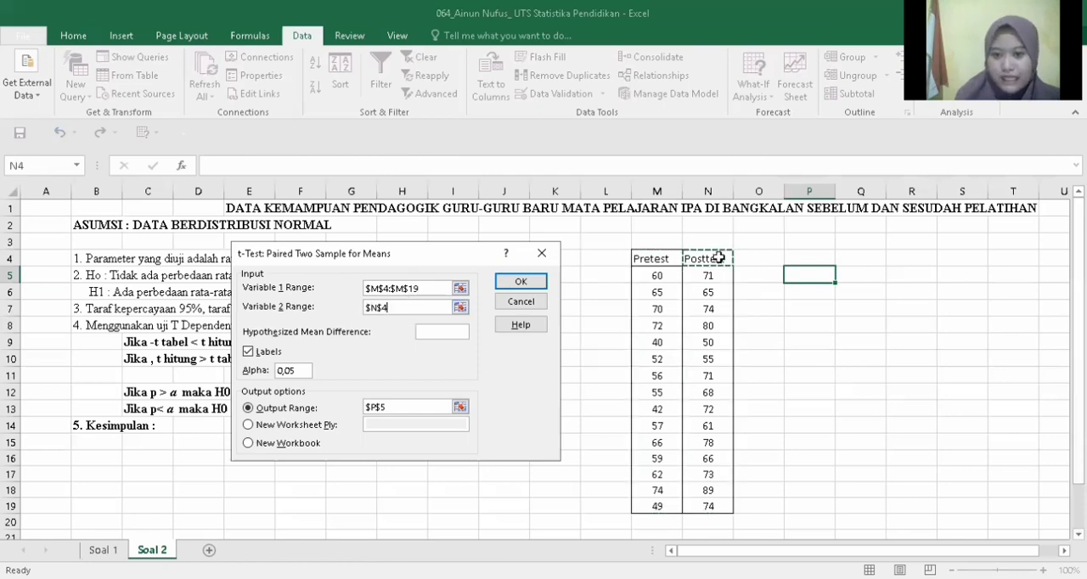
shift+click(707, 506)
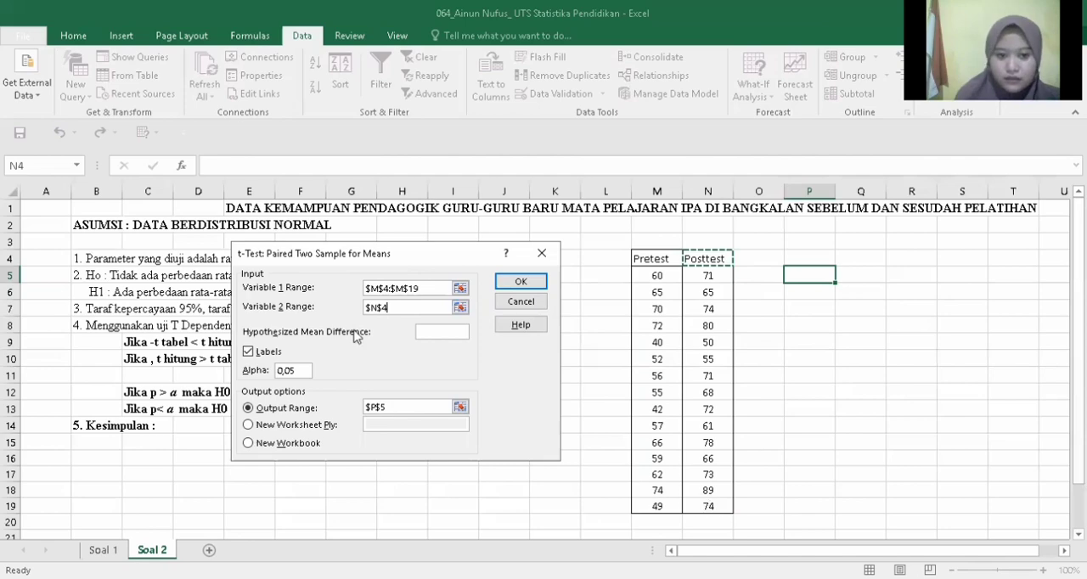
Step: Run the paired t-test with labels and output to cell Q5, and widen column Q to fit the row names
click(248, 351)
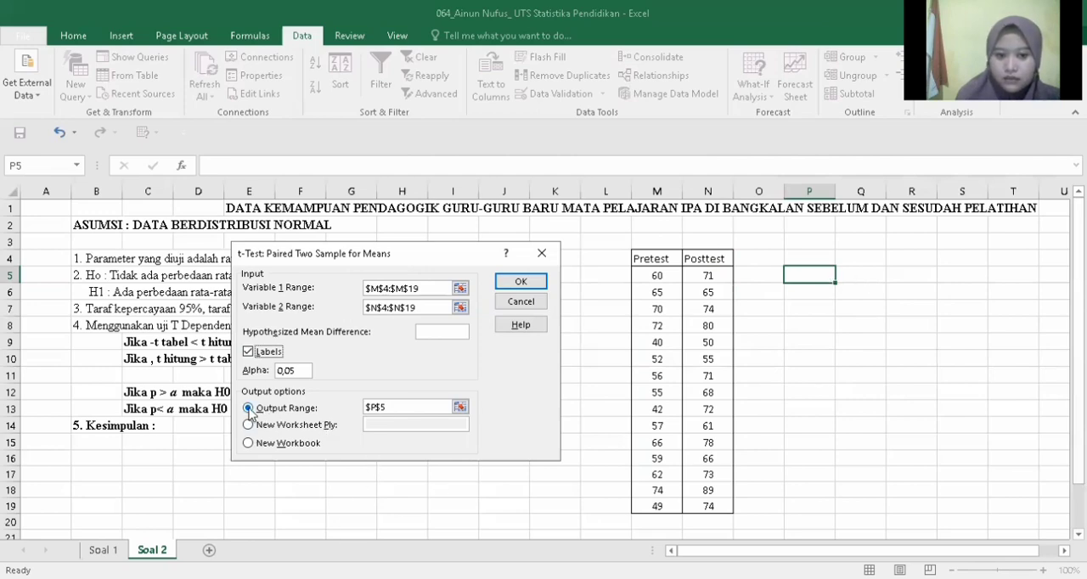
click(250, 408)
drag(377, 401, 351, 404)
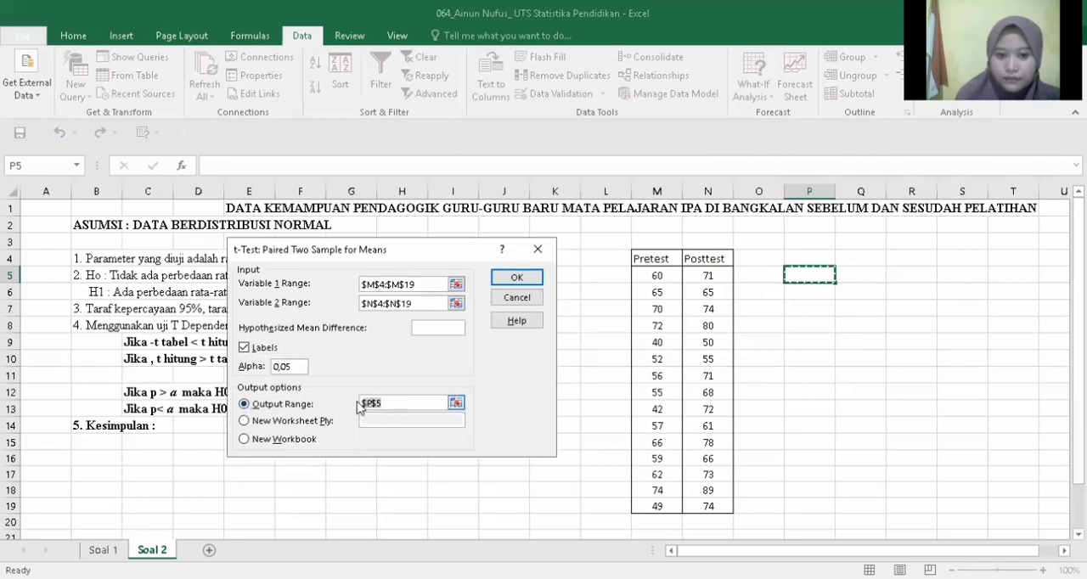
click(866, 277)
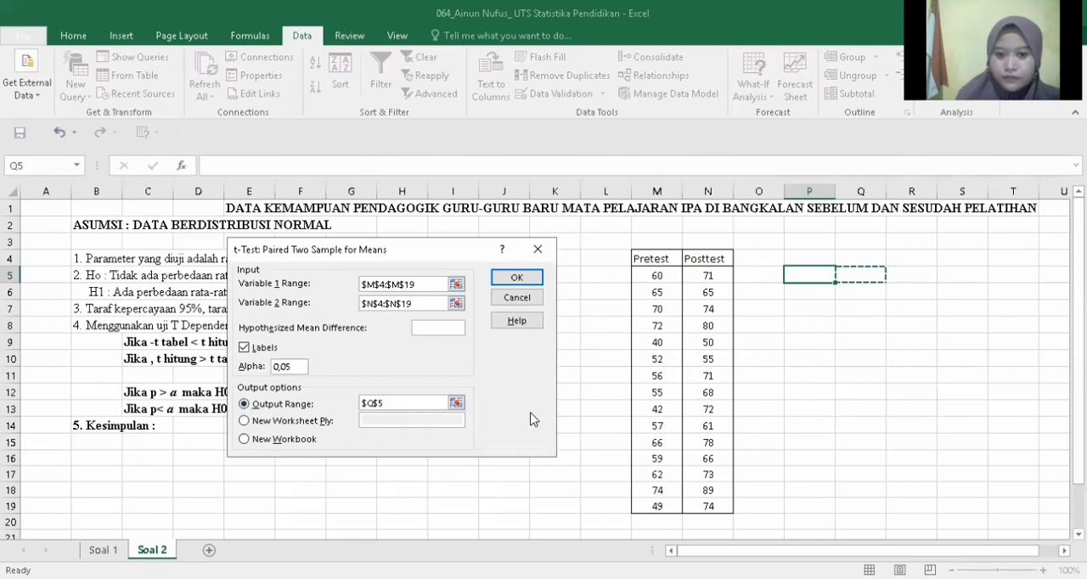
click(512, 280)
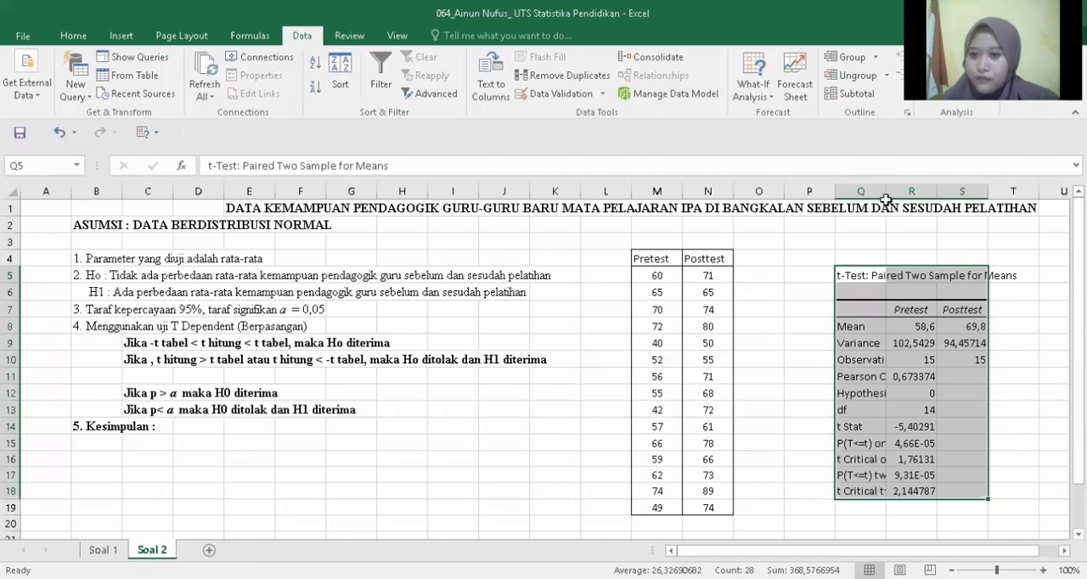
drag(886, 197, 928, 200)
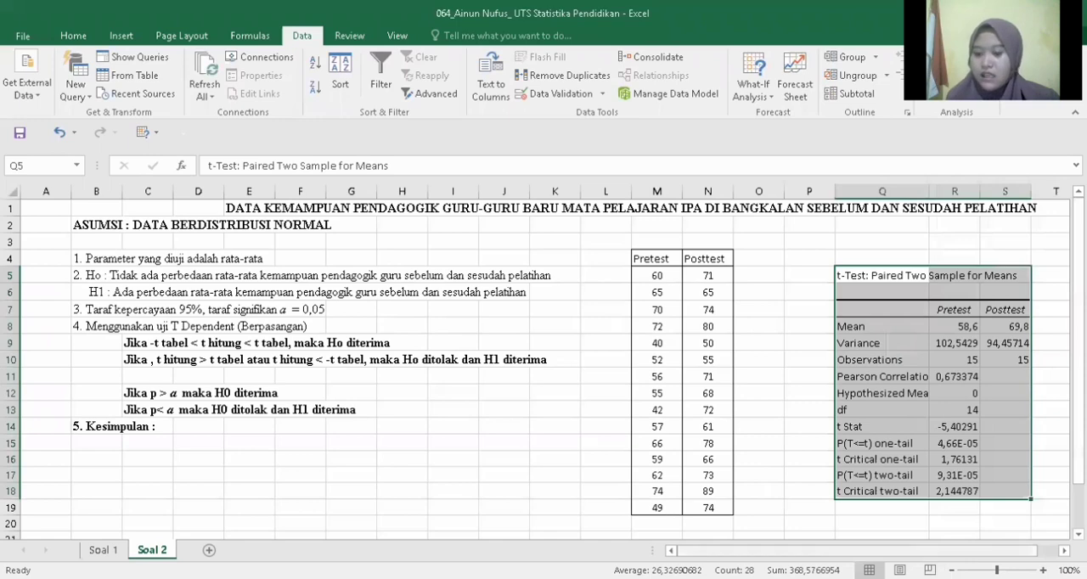
drag(940, 551, 961, 551)
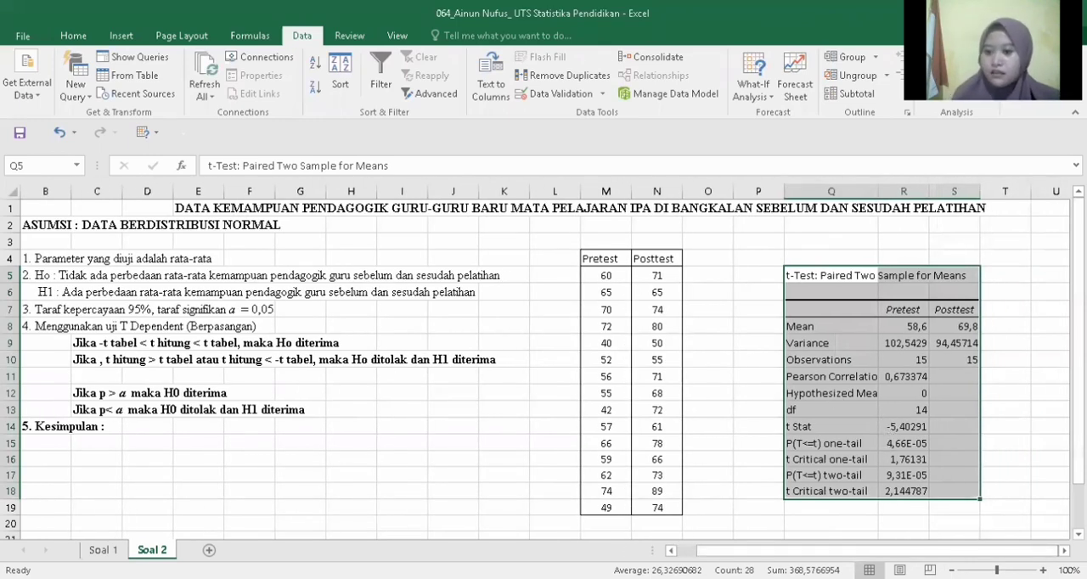
Step: Highlight the t Stat value in R14 and the t Critical two-tail value in R18 with yellow fill
click(897, 431)
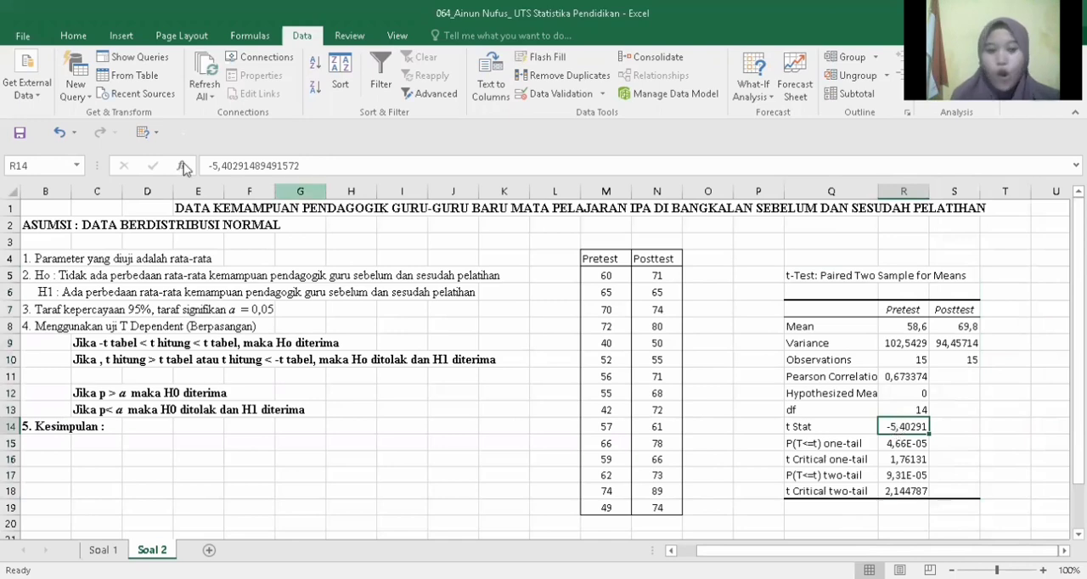
click(74, 37)
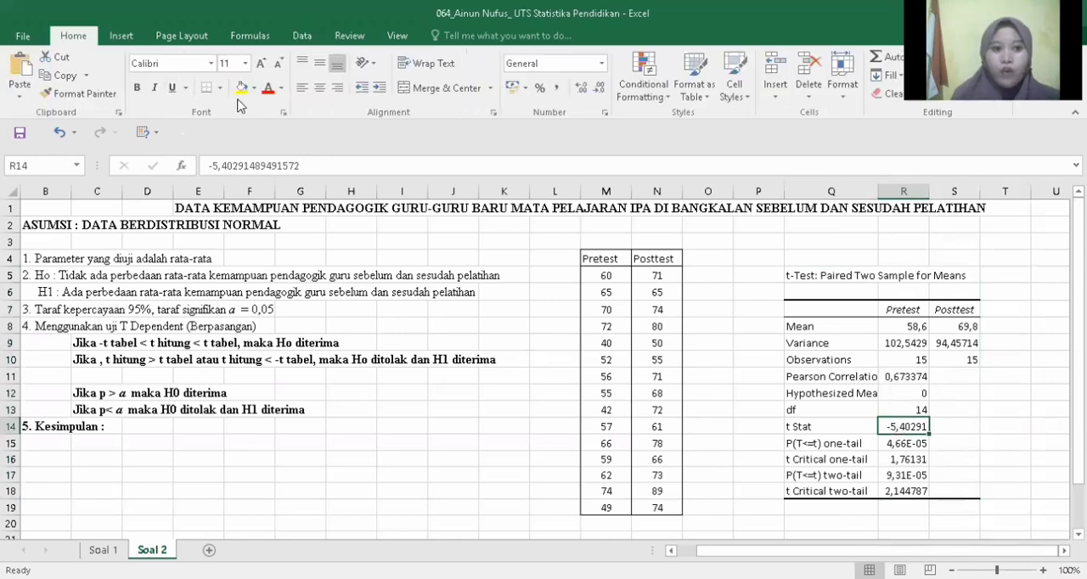
click(238, 88)
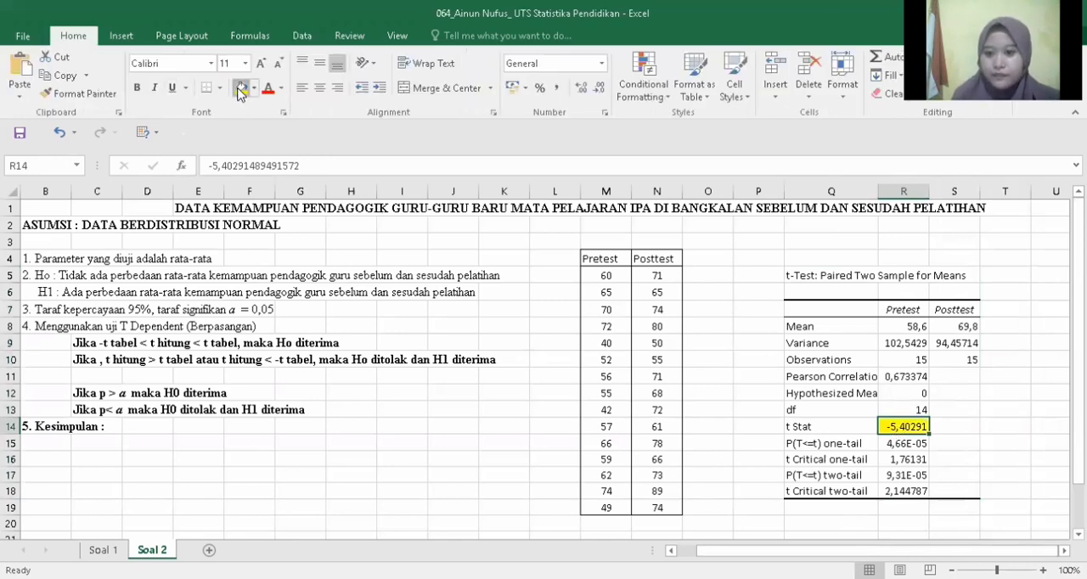
click(905, 493)
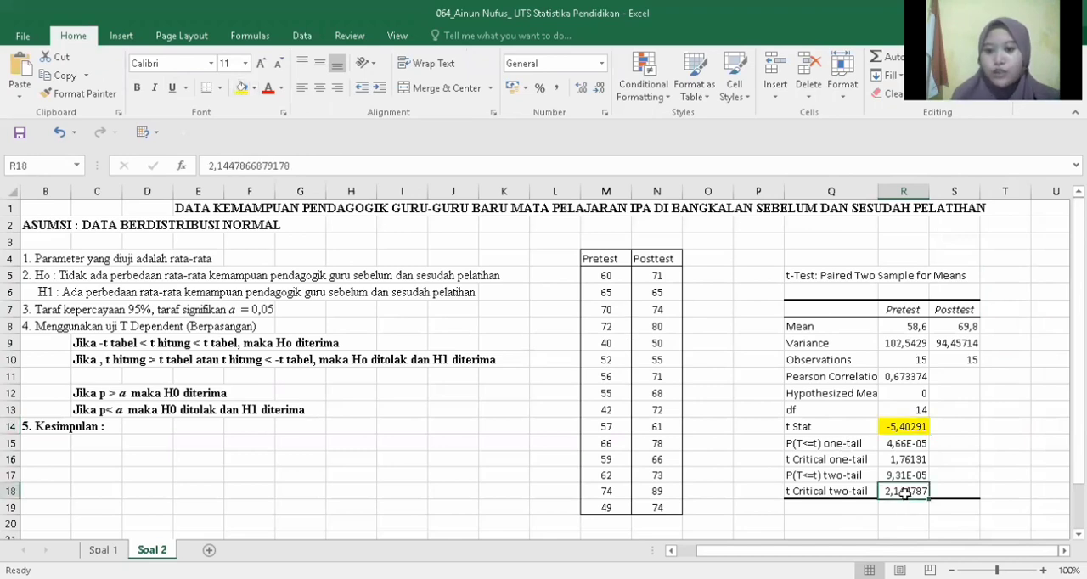
click(242, 90)
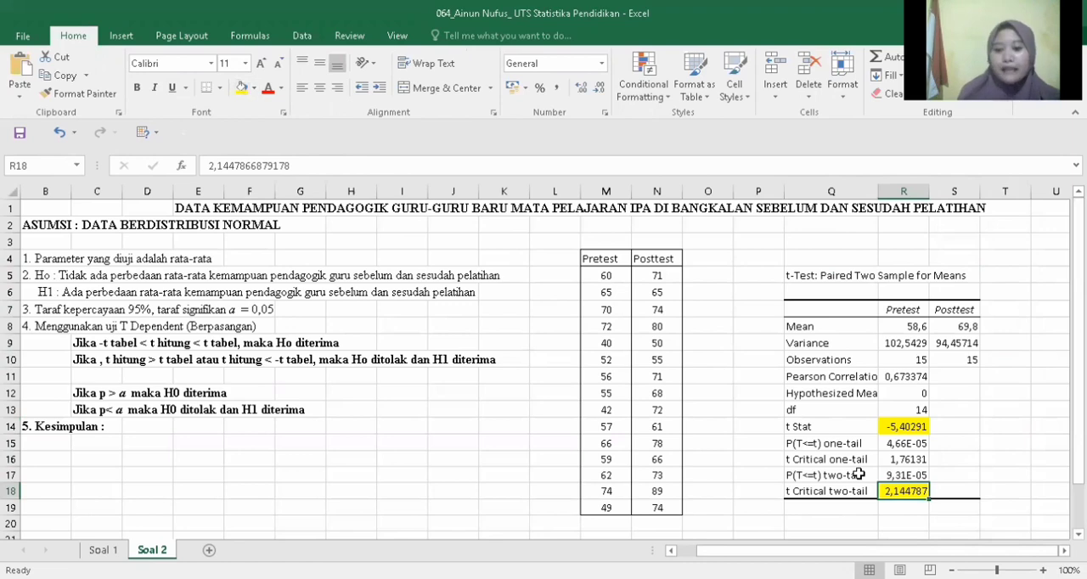
Step: Highlight the P(T<=t) two-tail value in R17 with yellow fill
scroll(757, 424, down, 1)
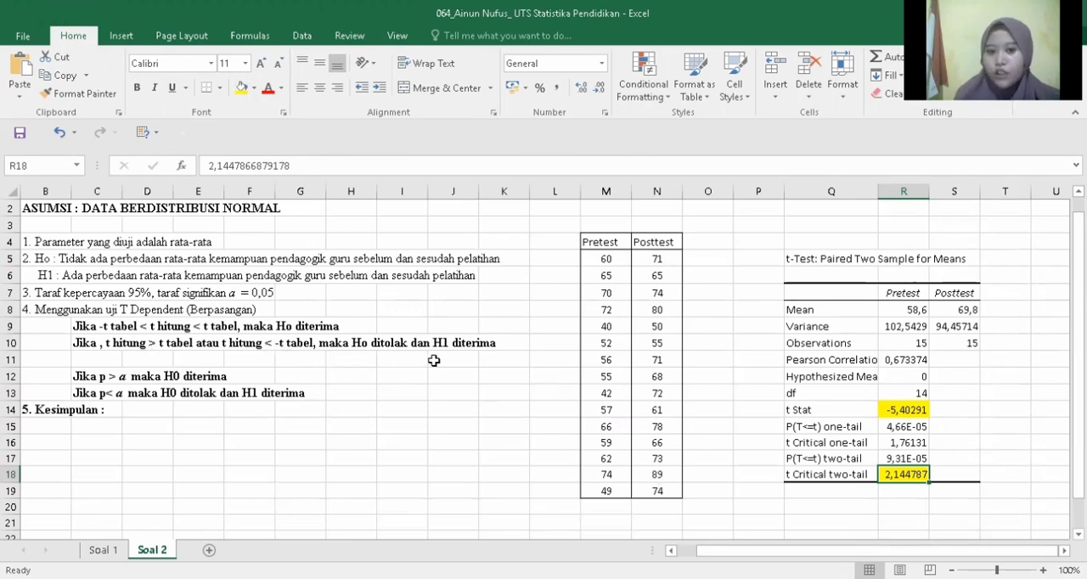
click(903, 458)
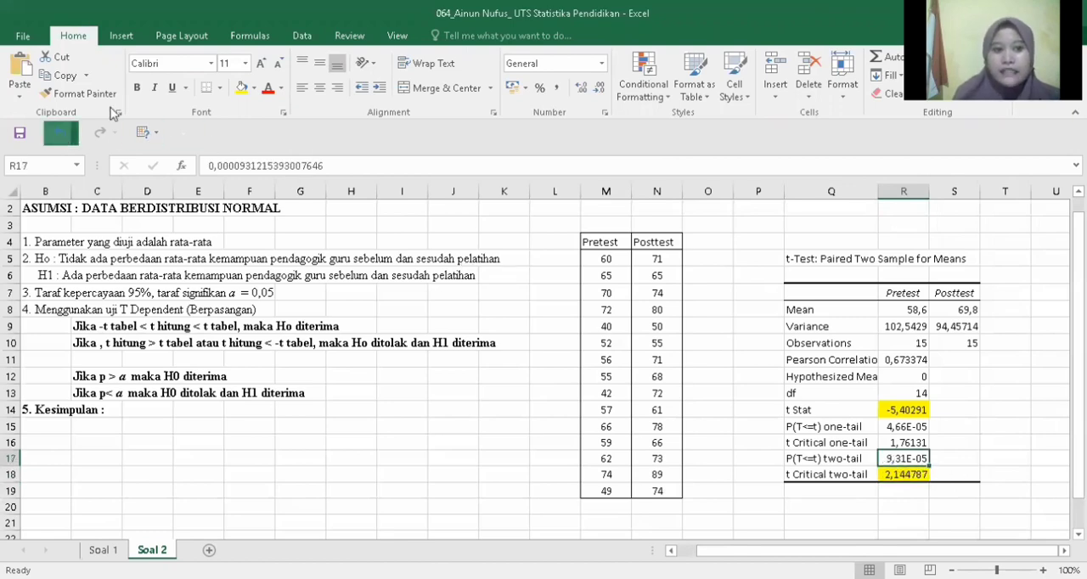
click(241, 88)
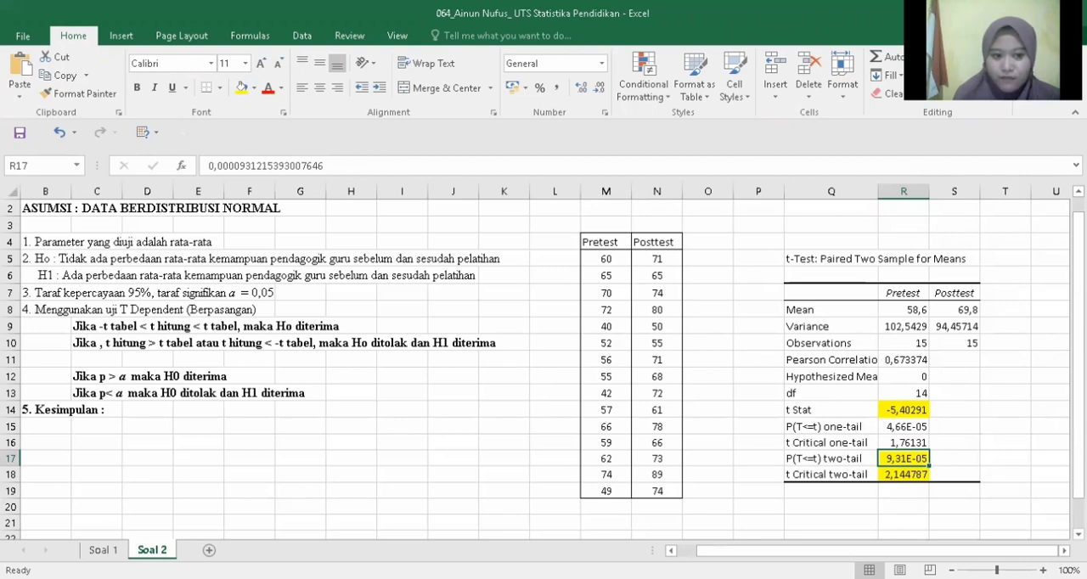
Step: Copy the text "Ada perbedaan rata-rata kemampuan pendagogik guru sebelum dan sesudah pelatihan" from the H1 statement in B6, without the "H1 :" prefix
click(133, 416)
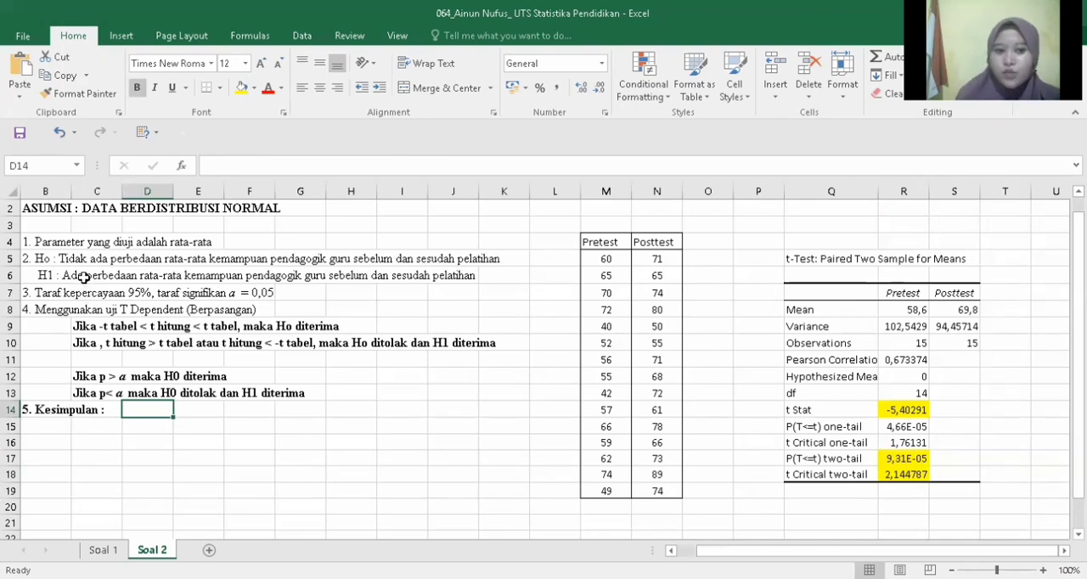
click(83, 276)
drag(38, 275, 503, 272)
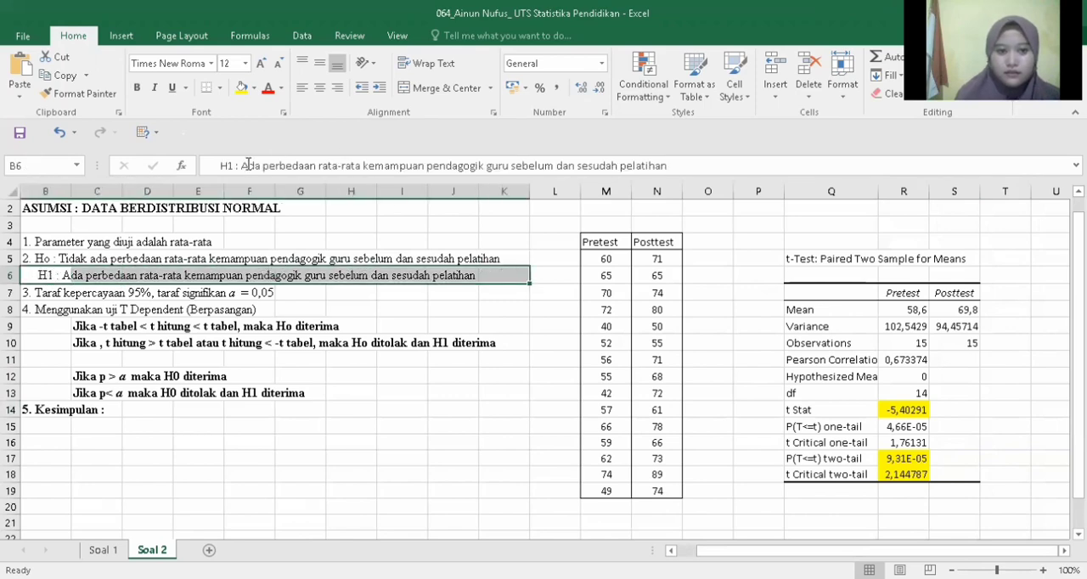
drag(242, 164, 684, 164)
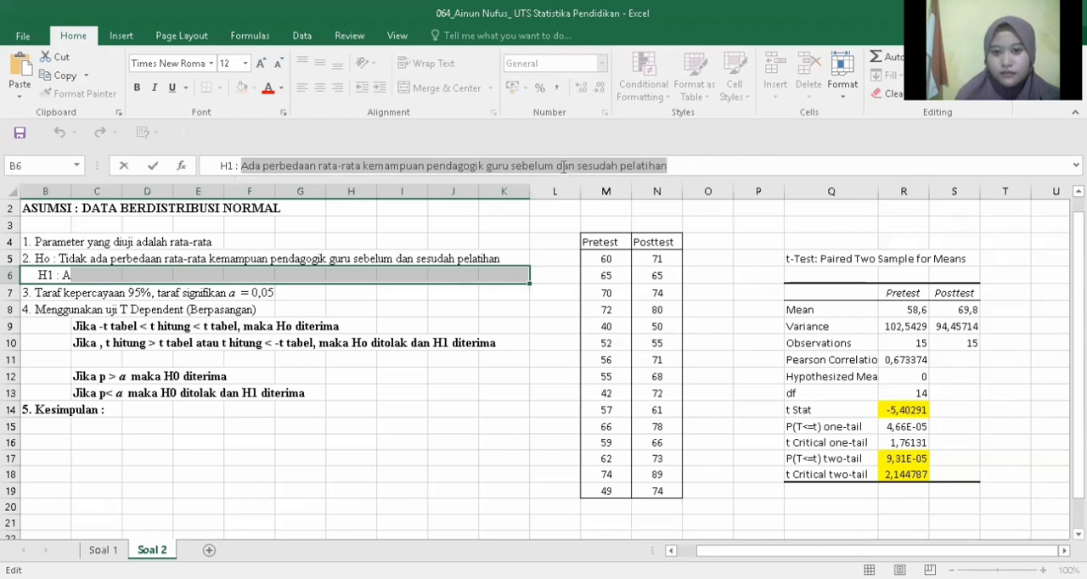
right_click(562, 166)
click(599, 197)
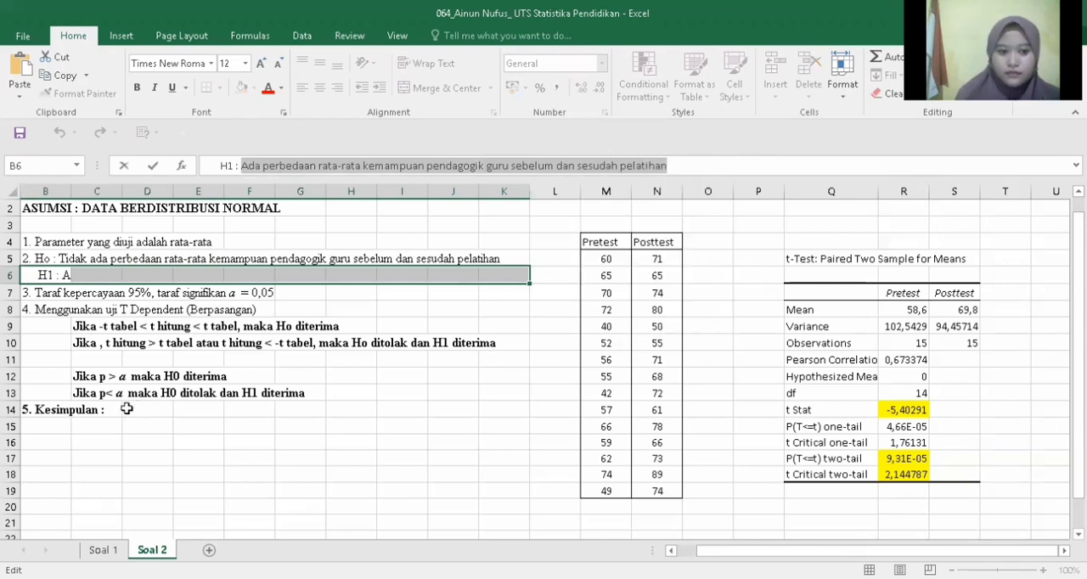
Step: Append the copied H1 sentence after "5. Kesimpulan :" within cell B14 to complete the conclusion
click(127, 409)
right_click(126, 410)
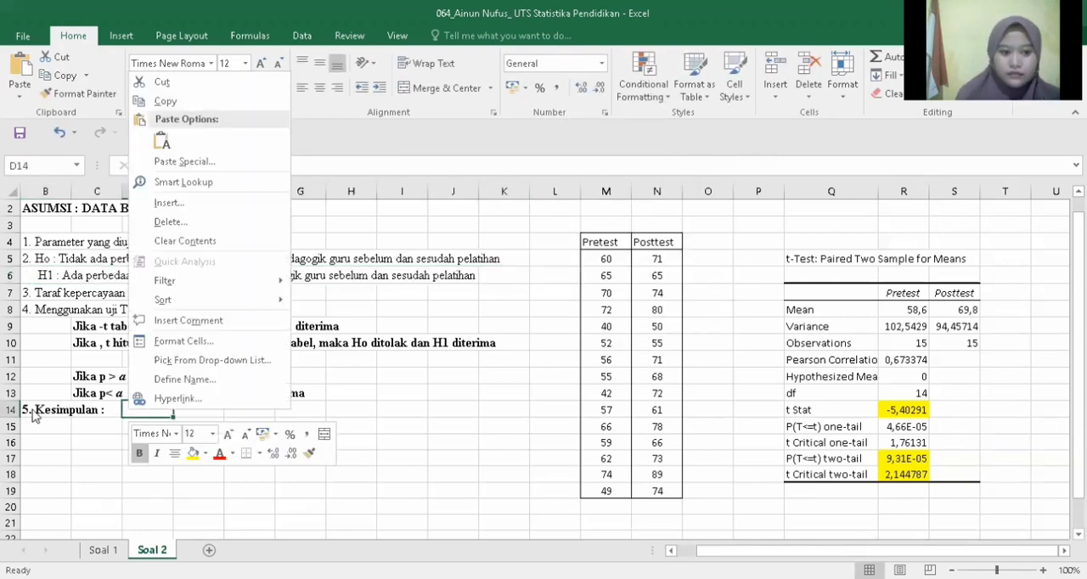
drag(23, 410, 90, 416)
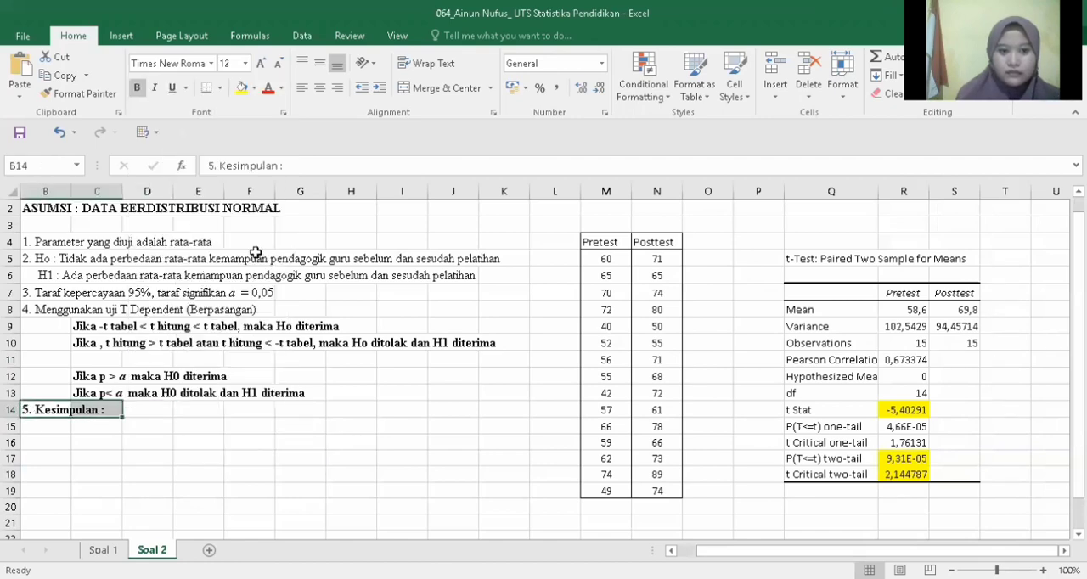
click(312, 164)
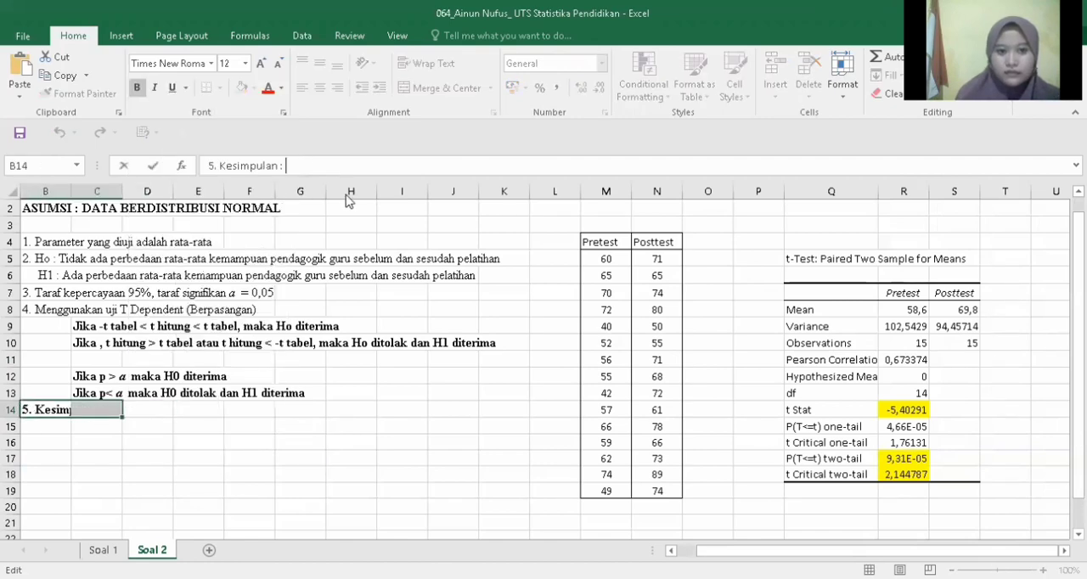
right_click(311, 165)
click(344, 236)
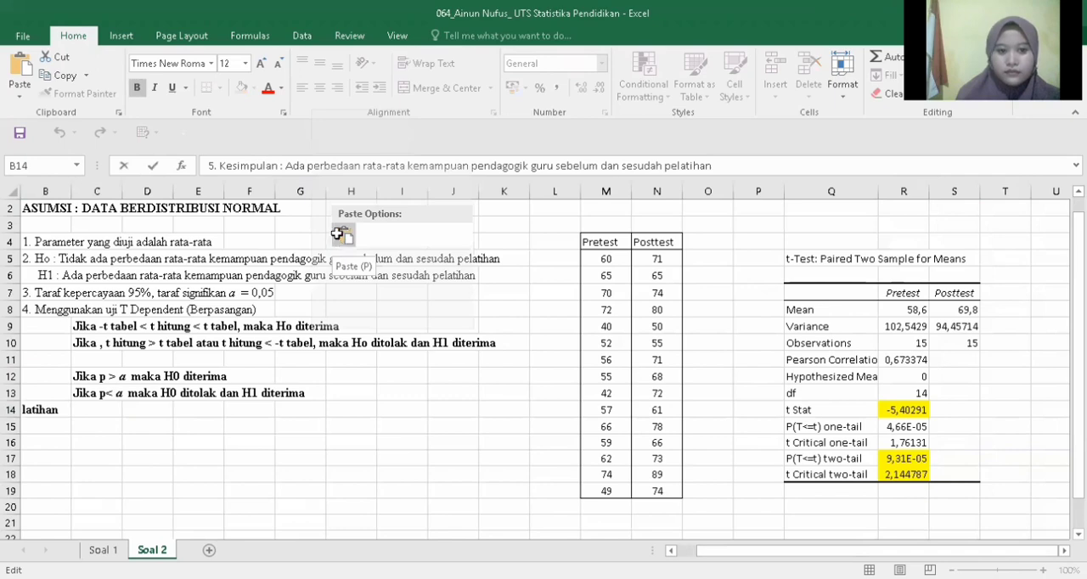
click(248, 491)
drag(849, 550, 830, 550)
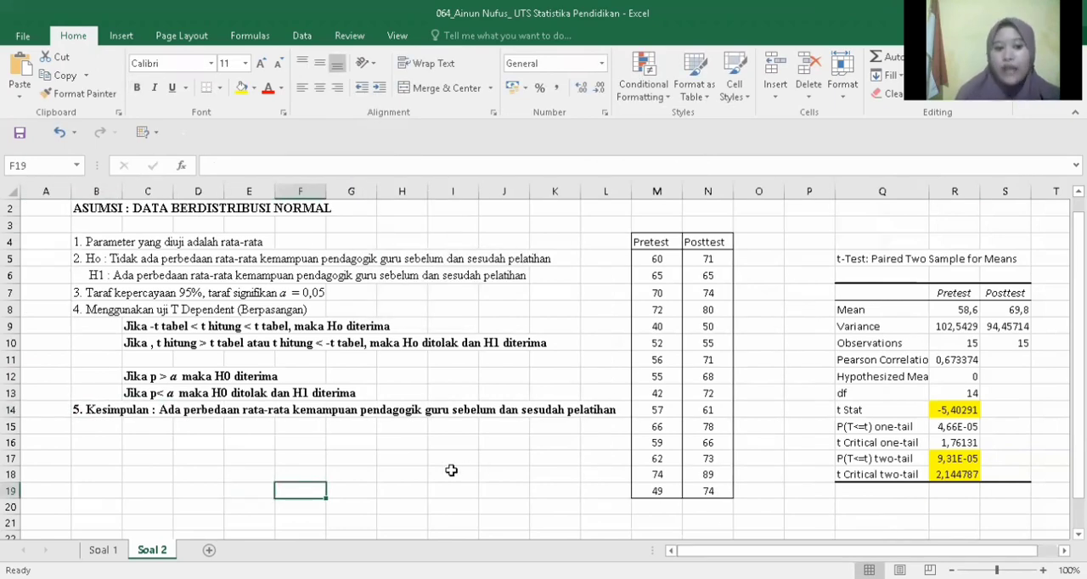